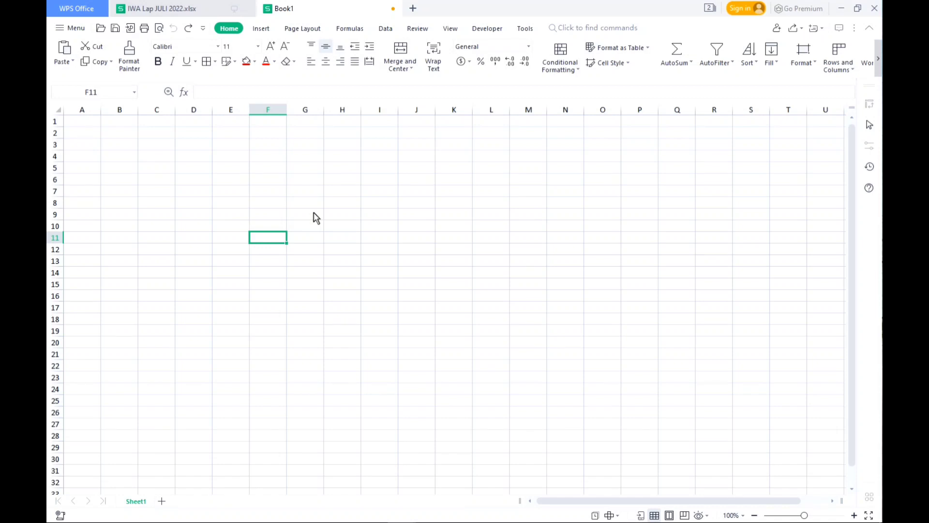
pyautogui.click(122, 187)
pyautogui.moveTo(122, 187); pyautogui.dragTo(425, 197)
pyautogui.click(476, 216)
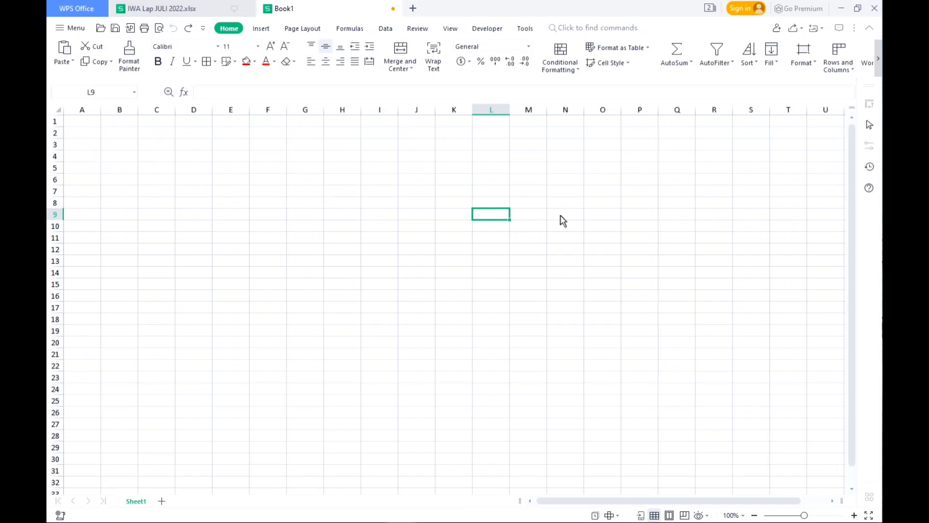
# Try to open the print preview of the empty sheet
pyautogui.click(160, 34)
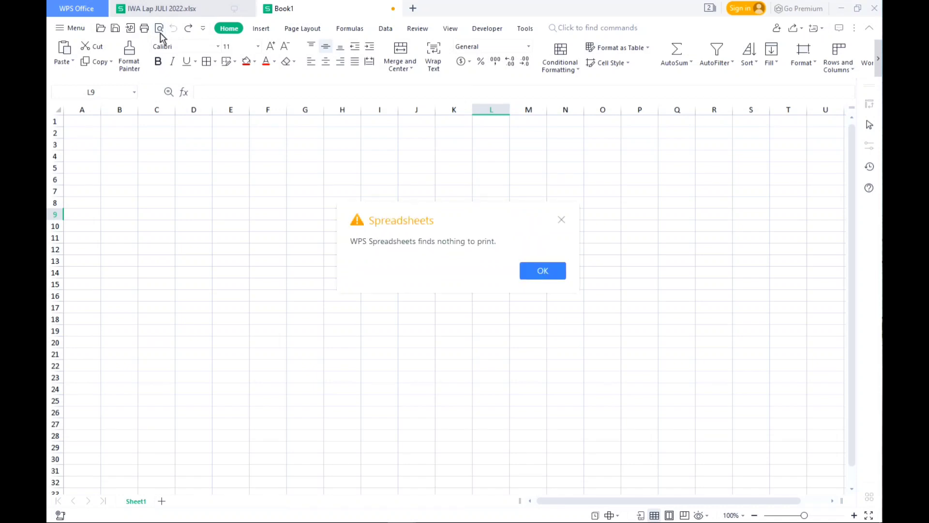
pyautogui.click(543, 272)
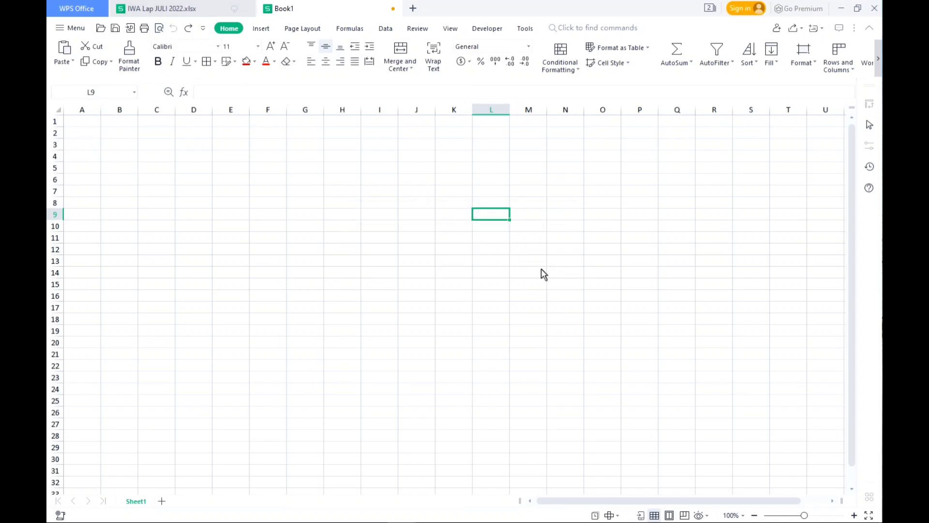
# Enter the sample text "eferf" in cell I8 and check the sheet in print preview
pyautogui.click(427, 226)
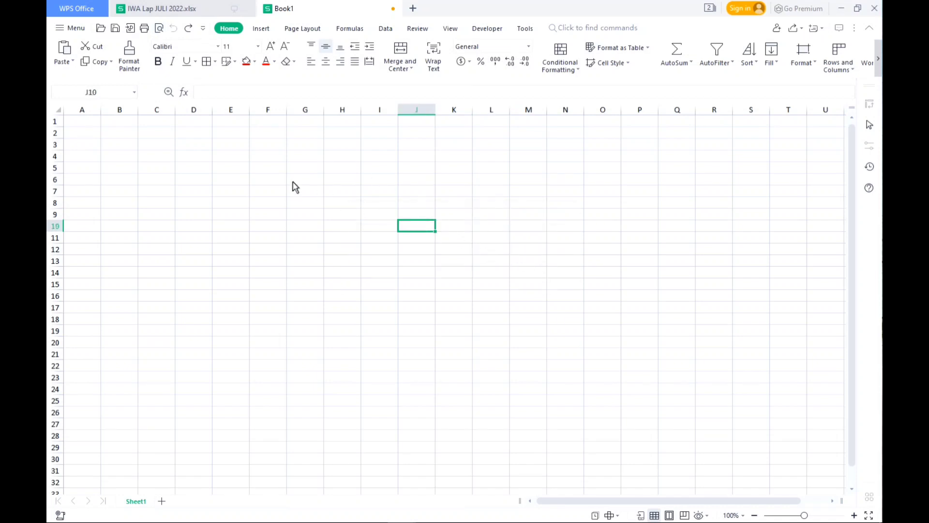
pyautogui.moveTo(292, 183); pyautogui.dragTo(362, 203)
pyautogui.click(374, 205)
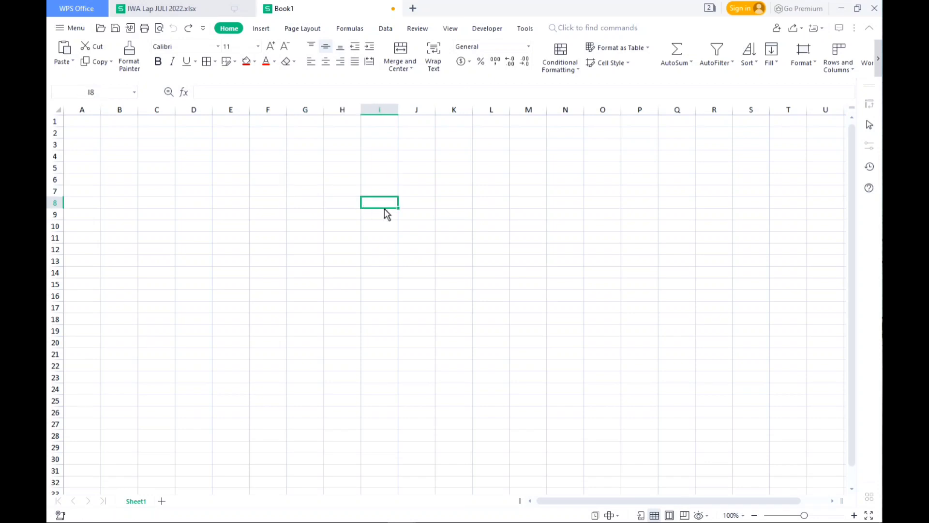
pyautogui.write('eferf')
pyautogui.click(386, 238)
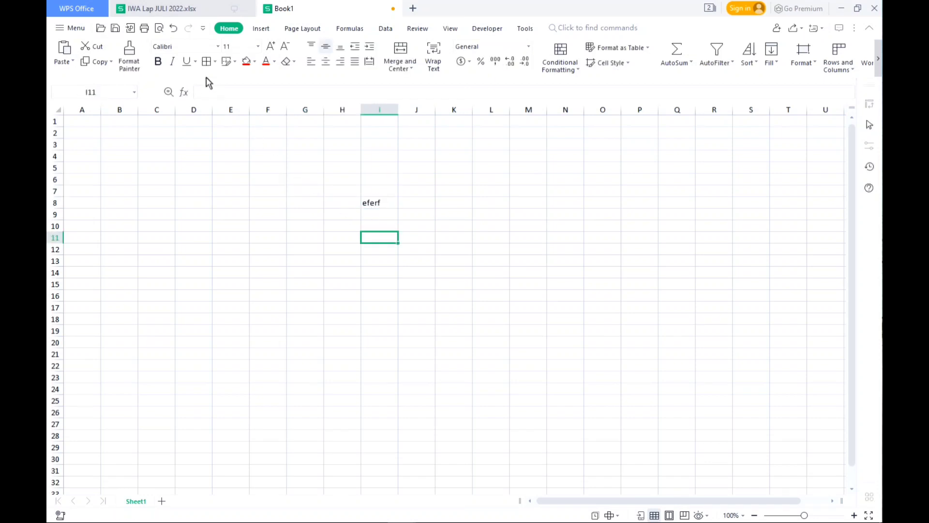
pyautogui.click(160, 28)
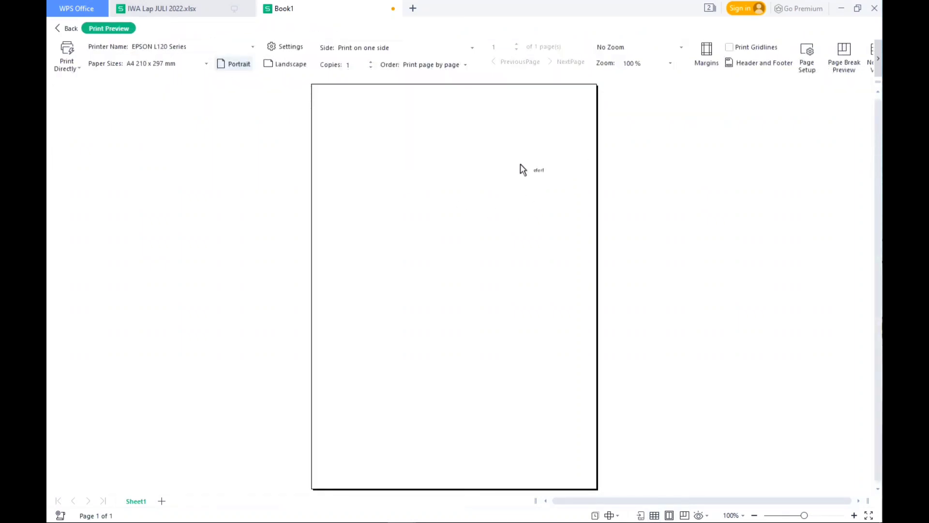
pyautogui.click(67, 29)
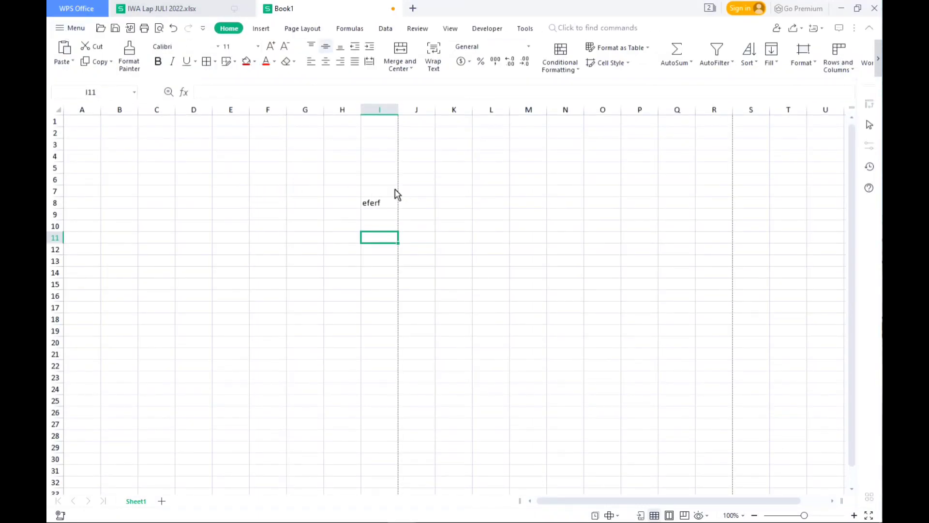
# Apply All Borders to the range A3:F12 to form a table grid
pyautogui.click(245, 180)
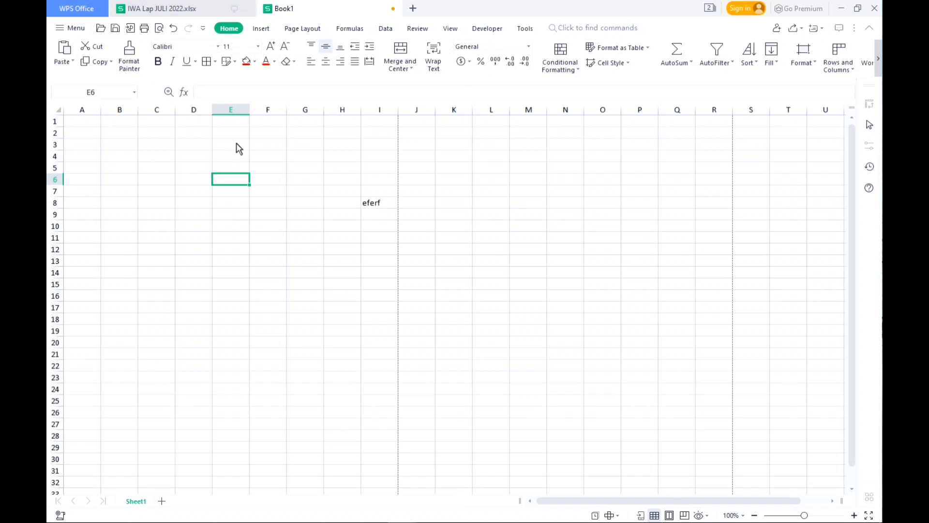
pyautogui.click(88, 147)
pyautogui.moveTo(102, 149); pyautogui.dragTo(266, 147)
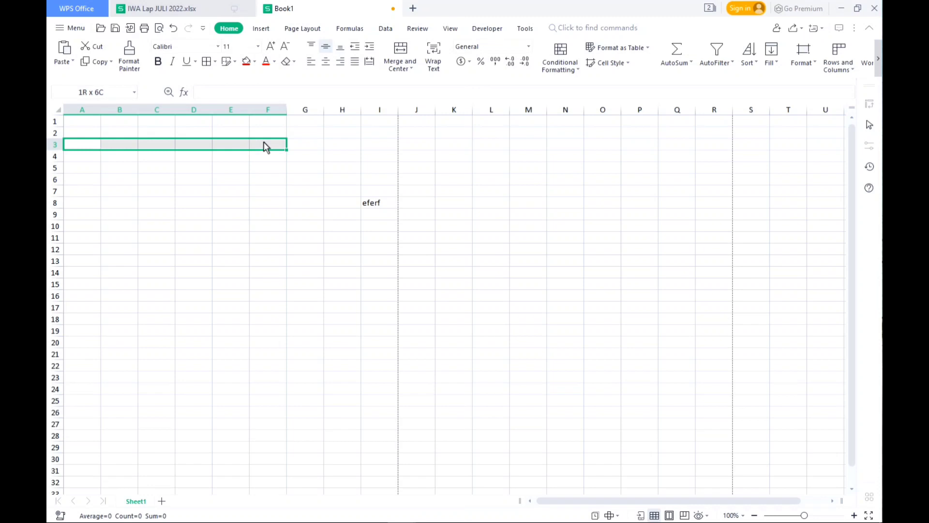
pyautogui.moveTo(264, 142); pyautogui.dragTo(278, 251)
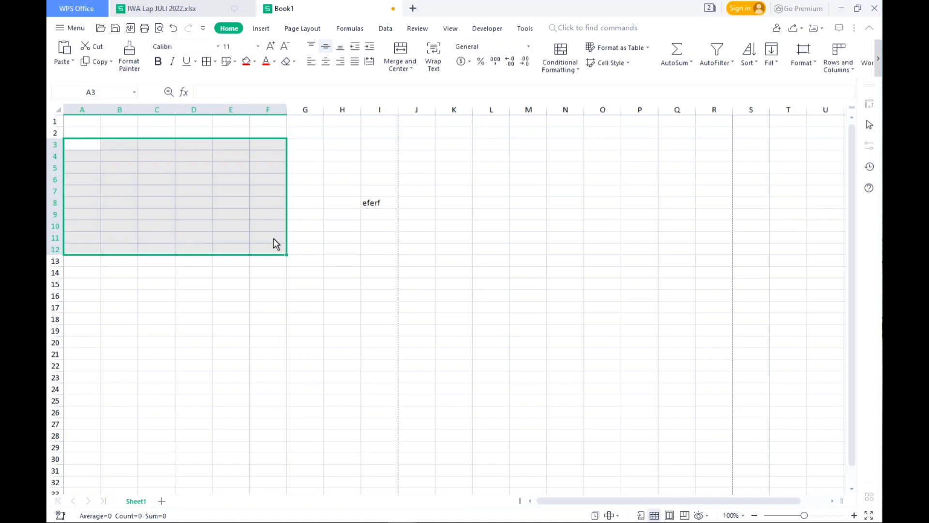
pyautogui.click(215, 63)
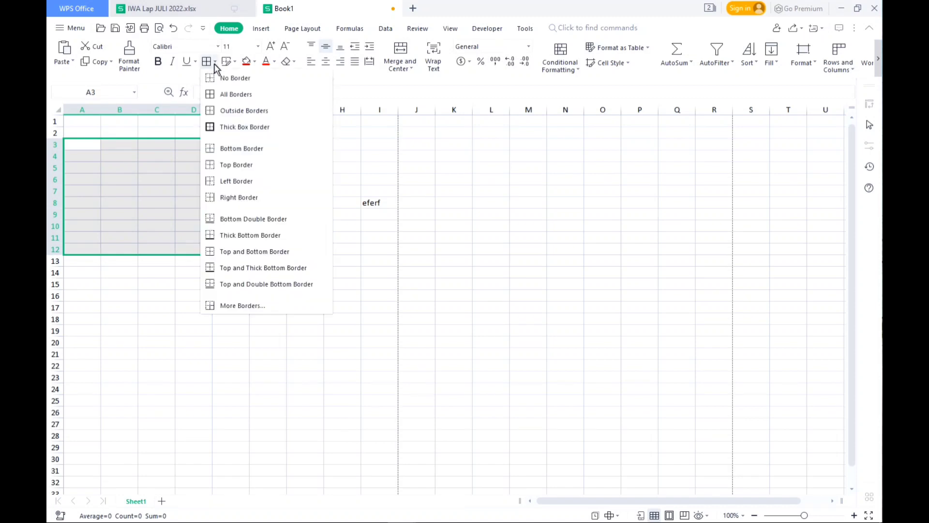
pyautogui.click(245, 95)
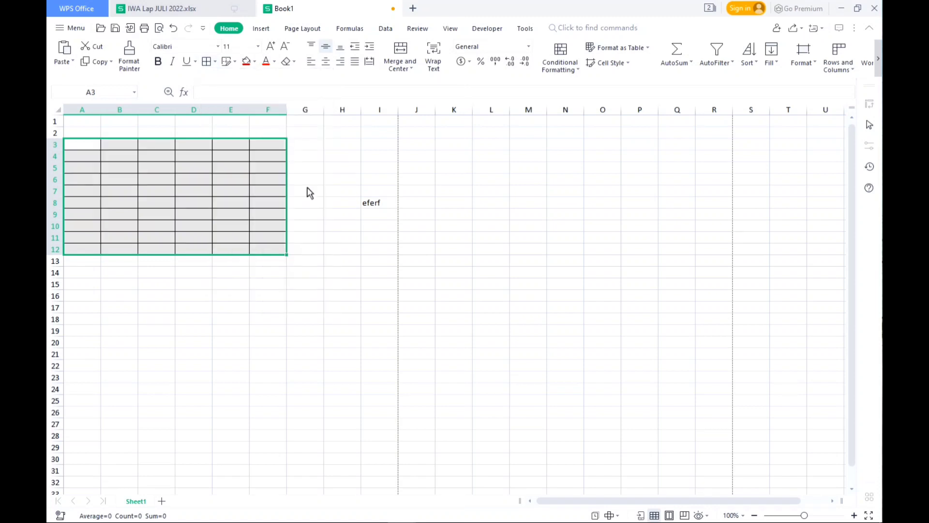
pyautogui.click(314, 203)
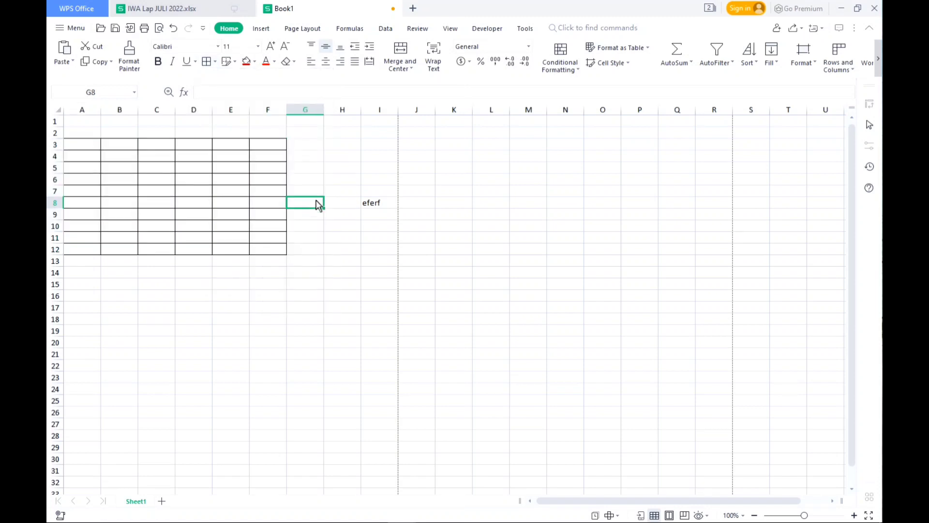
# Delete the sample text from cell I8
pyautogui.click(371, 206)
pyautogui.press('Delete')
pyautogui.click(347, 248)
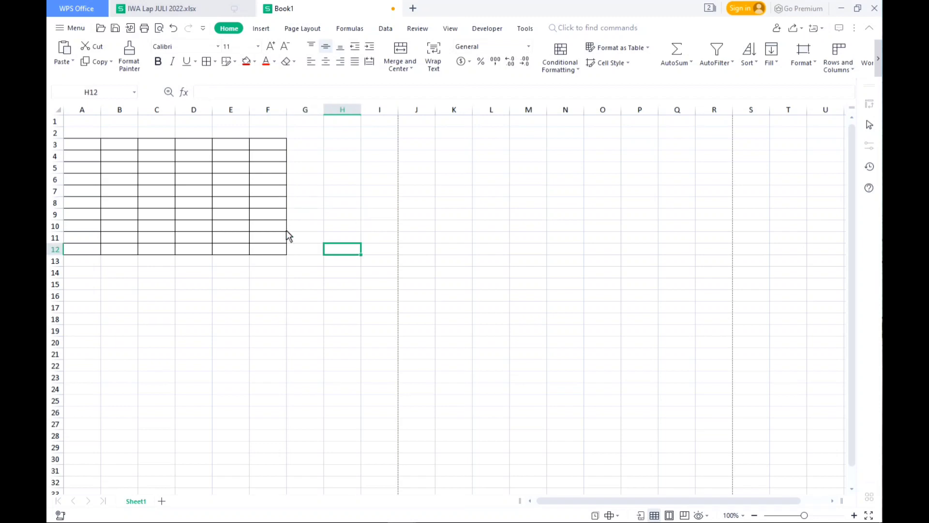
# Examine in print preview how the bordered table sits on the A4 portrait page, and return to the sheet
pyautogui.click(159, 29)
pyautogui.click(426, 170)
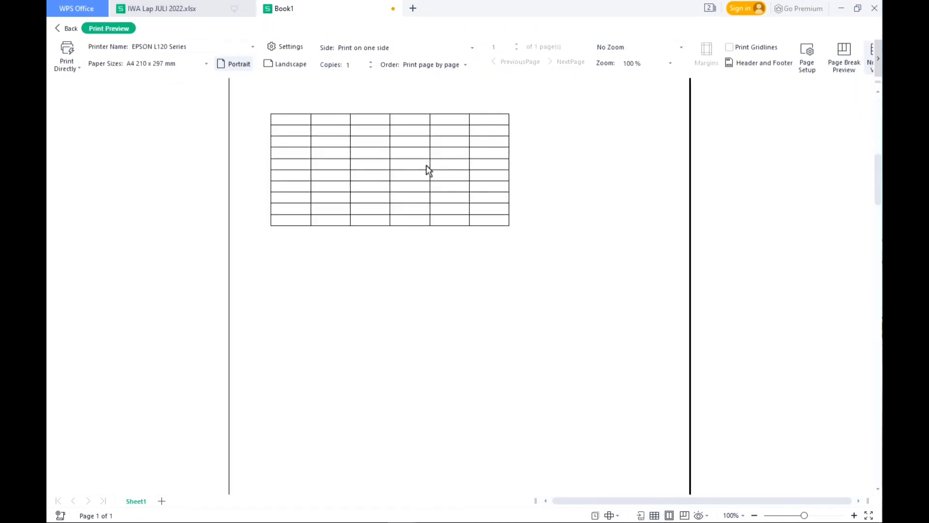
pyautogui.scroll(3, 428, 170)
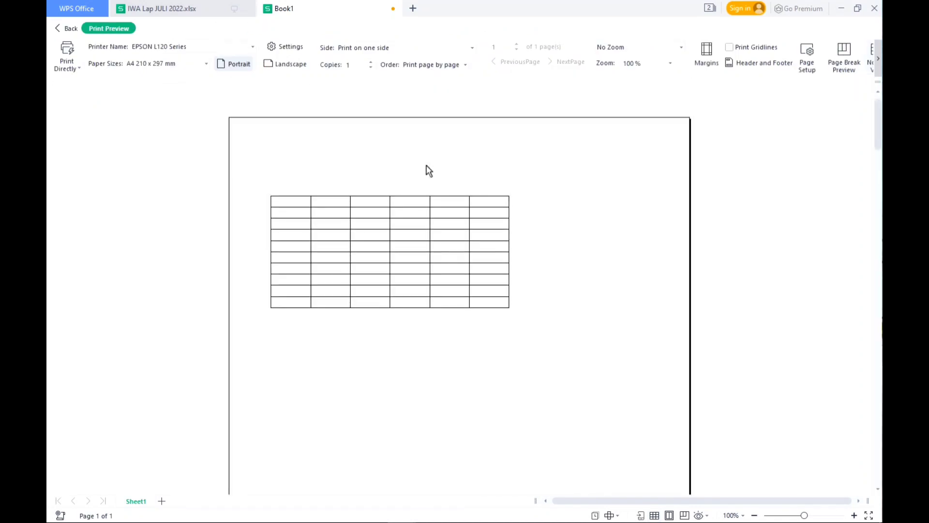
pyautogui.click(67, 28)
pyautogui.click(343, 179)
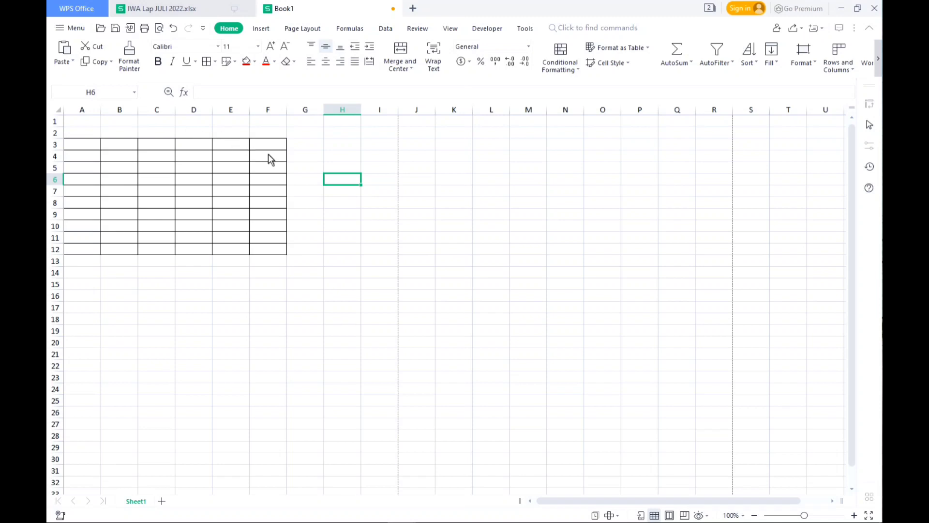
pyautogui.click(322, 261)
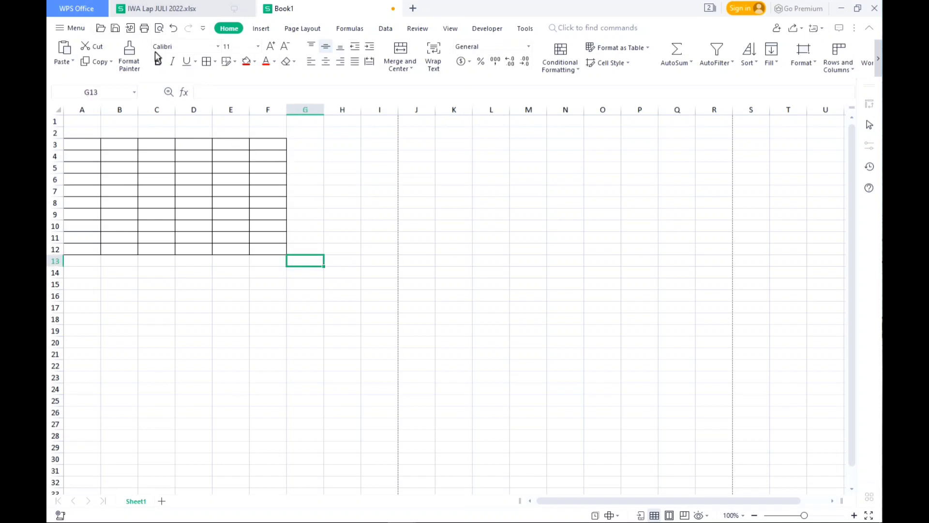
pyautogui.click(158, 28)
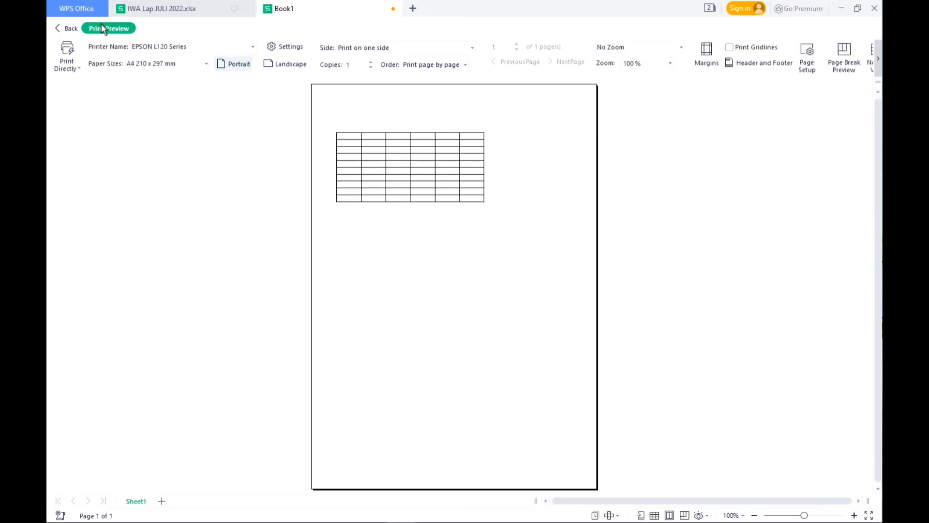
pyautogui.click(65, 28)
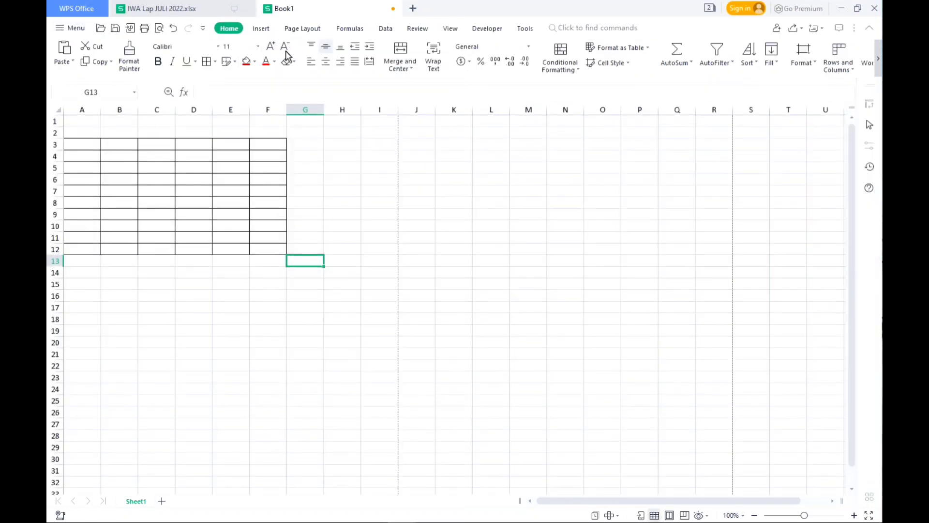
# Set the page orientation to Landscape and check the table's placement in print preview
pyautogui.click(312, 31)
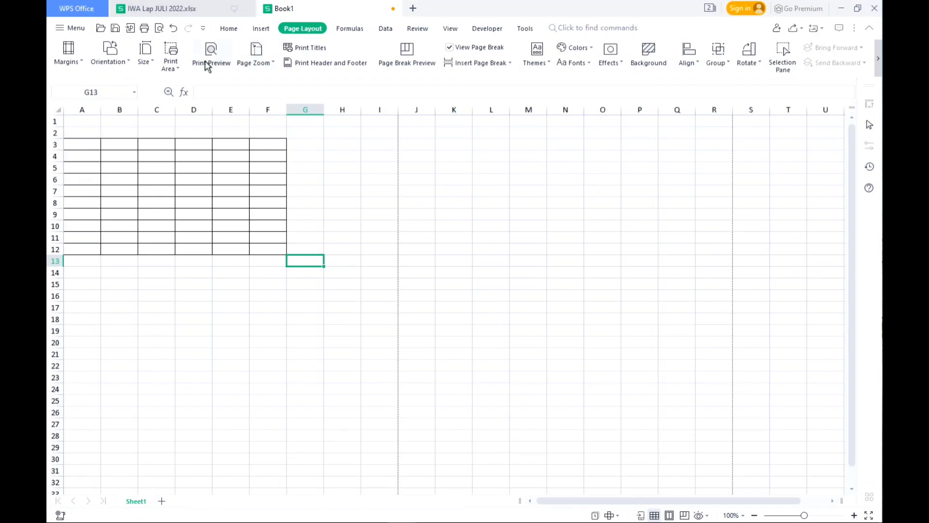
pyautogui.click(132, 57)
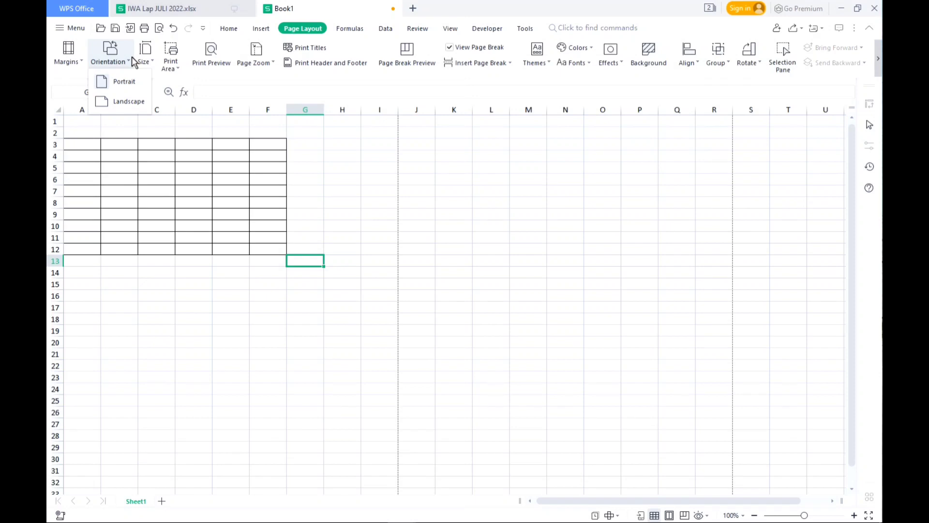
pyautogui.click(140, 102)
pyautogui.click(333, 169)
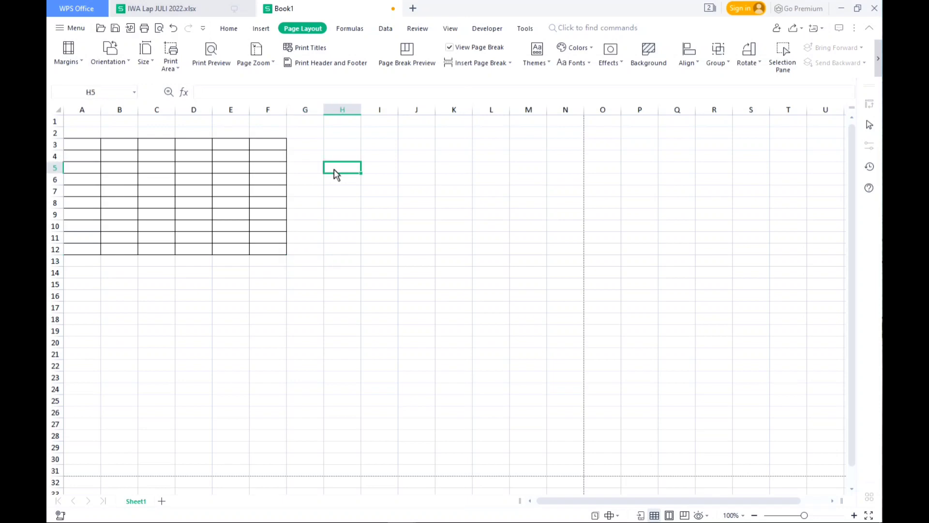
pyautogui.click(160, 28)
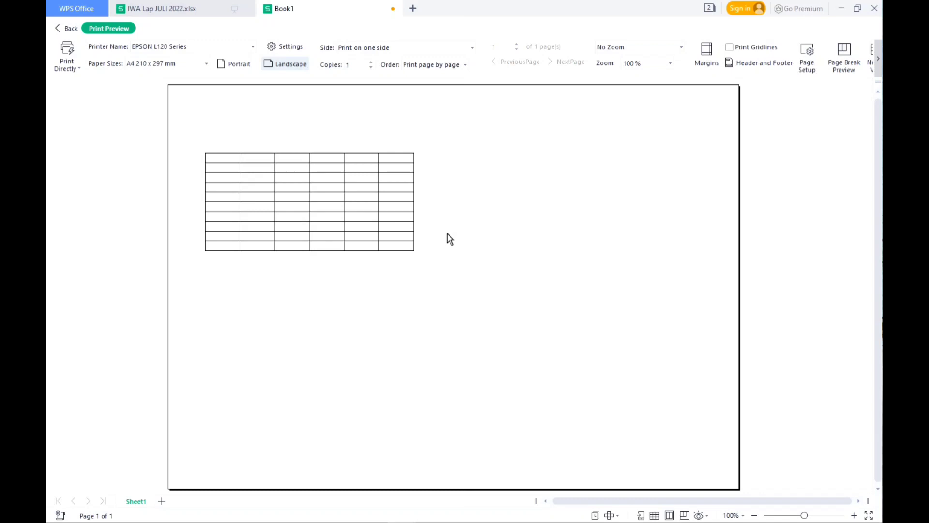
pyautogui.press('Escape')
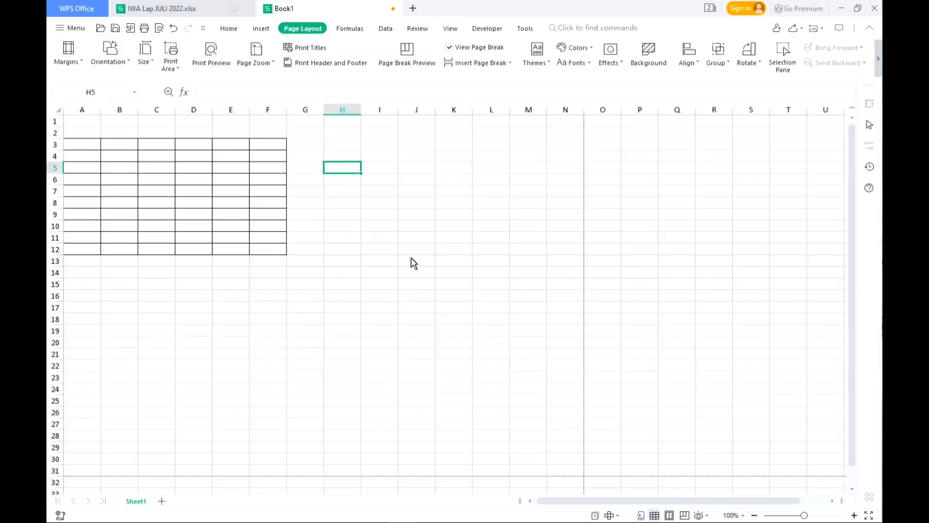
# Enter the header "No" in cell A3 and narrow column A to about half its width
pyautogui.click(87, 154)
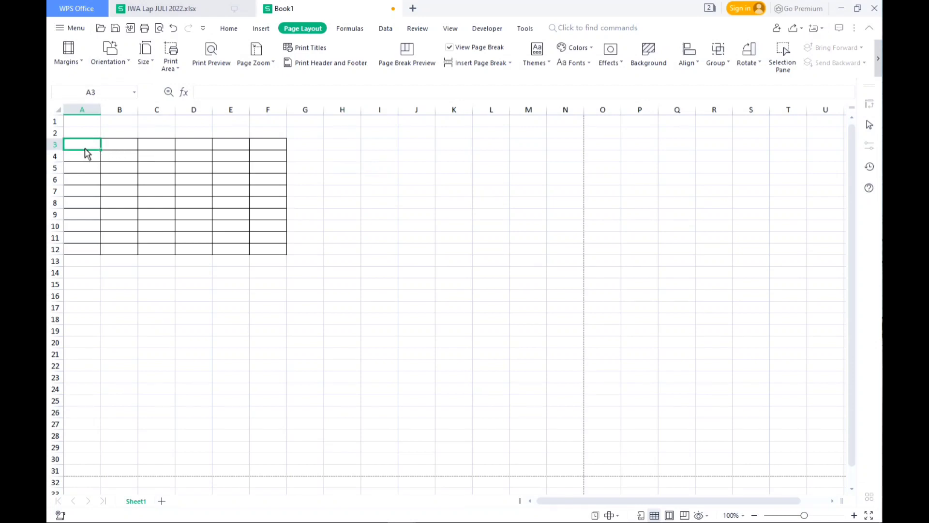
pyautogui.write('No')
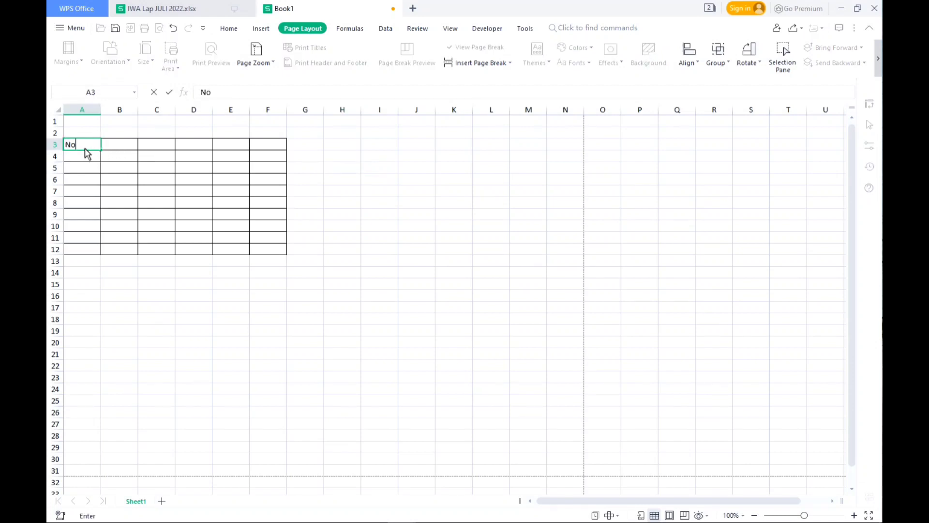
pyautogui.click(185, 368)
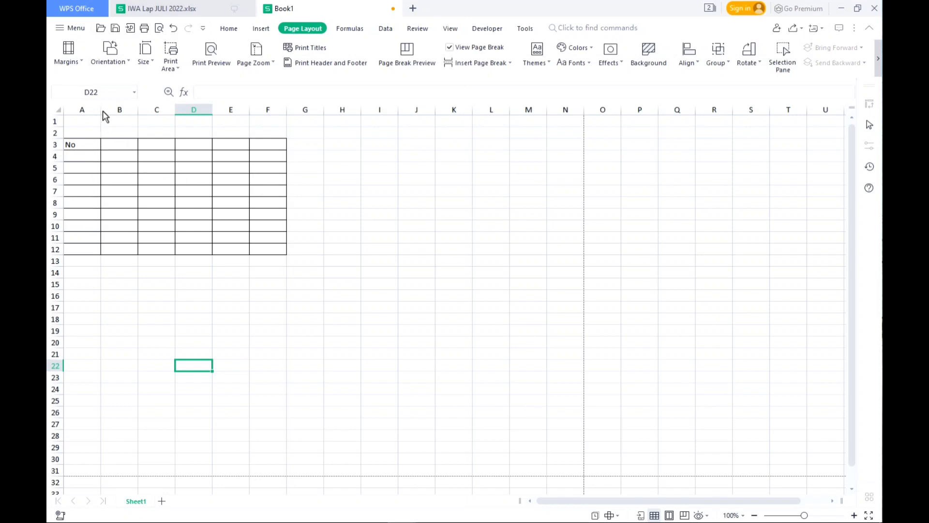
pyautogui.moveTo(102, 114); pyautogui.dragTo(83, 118)
pyautogui.click(197, 288)
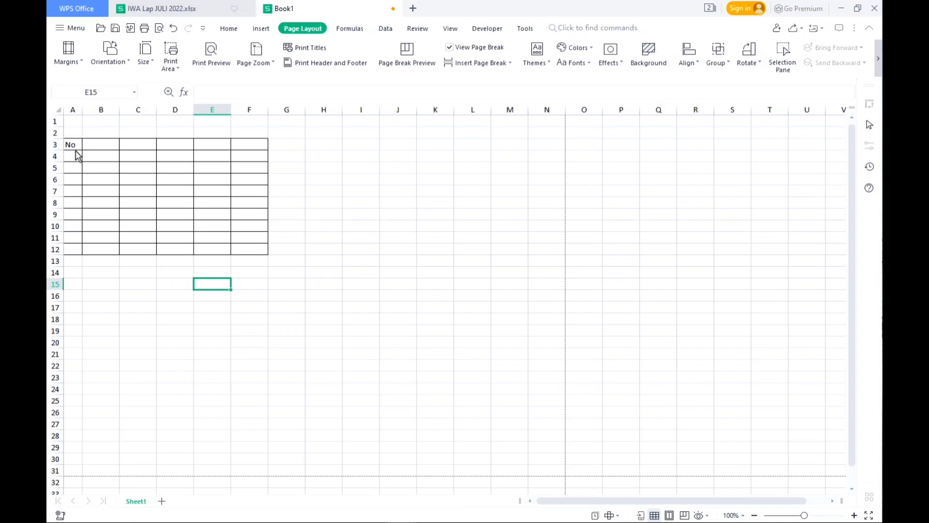
# Merge cells A3 and A4 of the "No" header using Merge Cells
pyautogui.moveTo(76, 146); pyautogui.dragTo(78, 158)
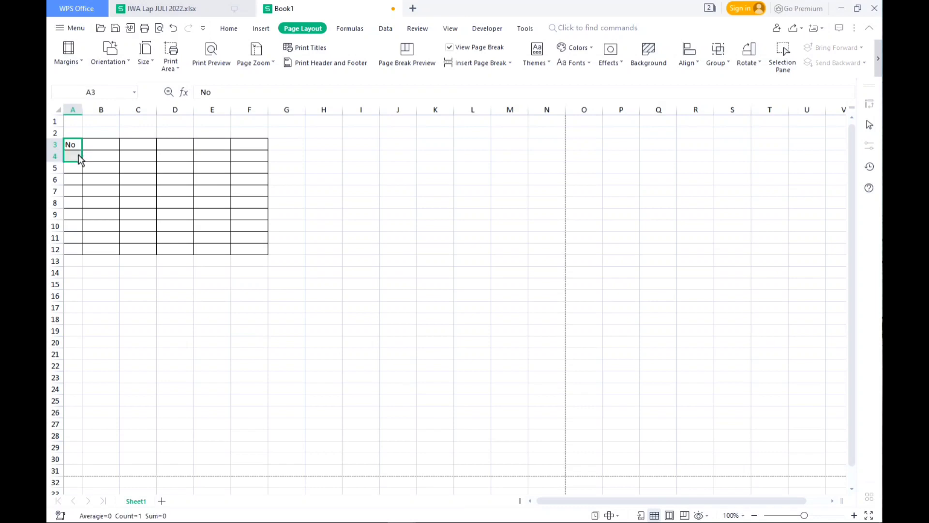
pyautogui.click(228, 30)
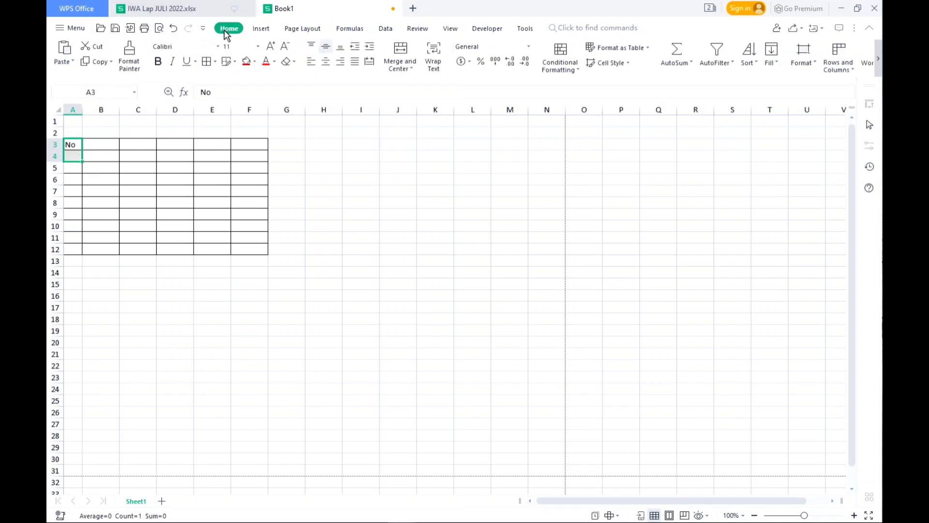
pyautogui.click(411, 70)
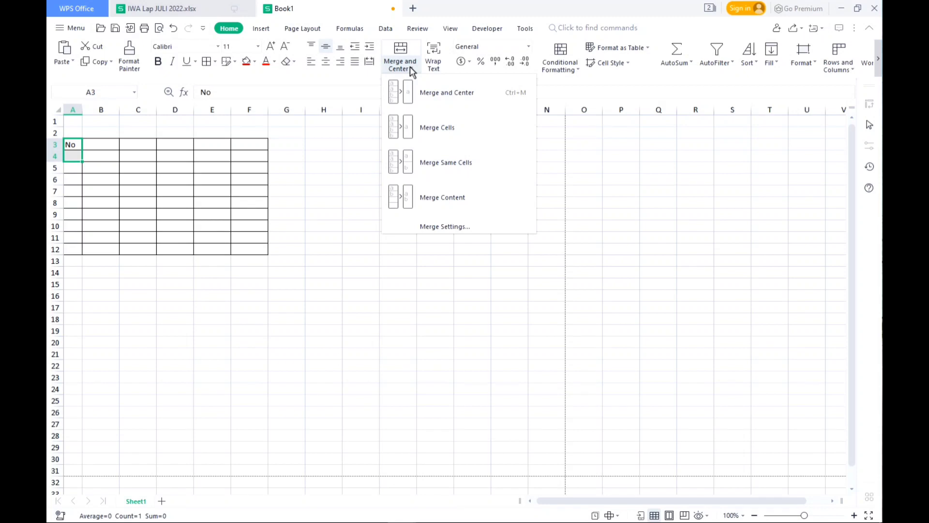
pyautogui.click(435, 136)
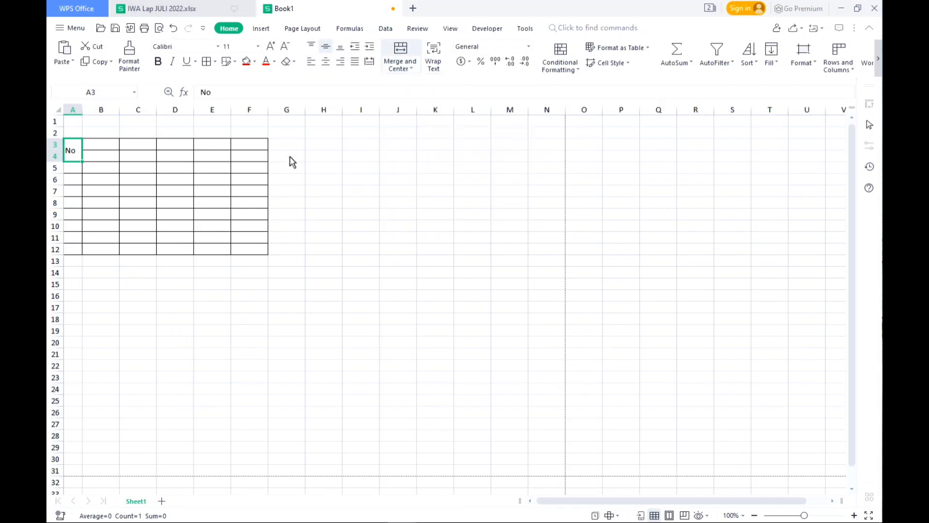
pyautogui.click(109, 321)
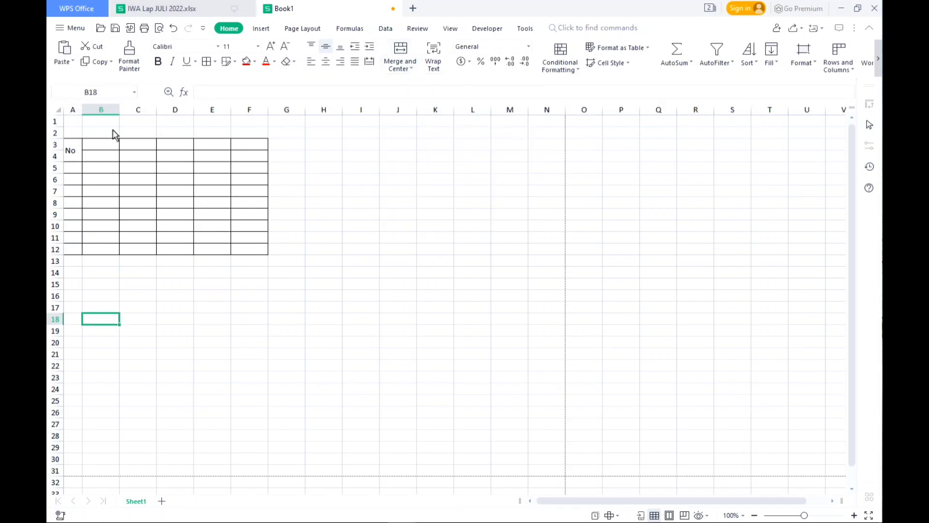
# Check the merged "No" header in print preview, and center its text horizontally in the cell
pyautogui.click(159, 28)
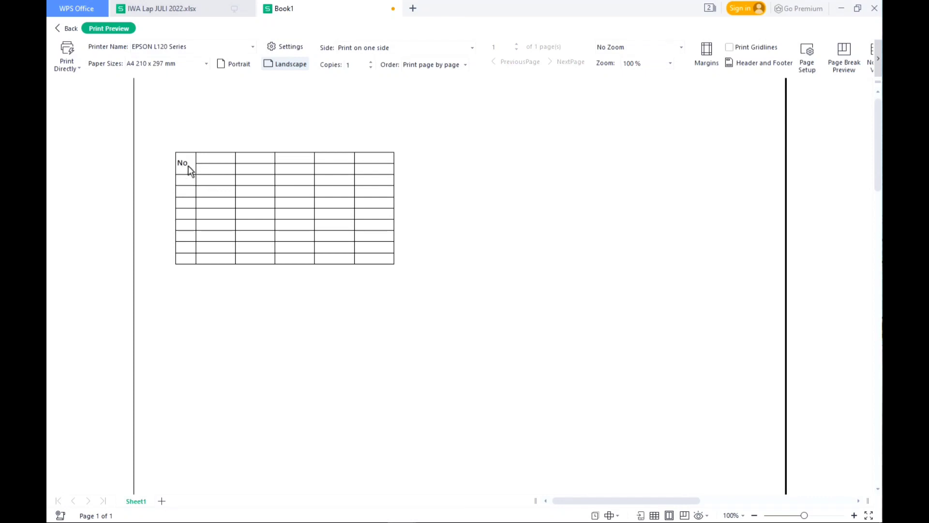
pyautogui.click(57, 27)
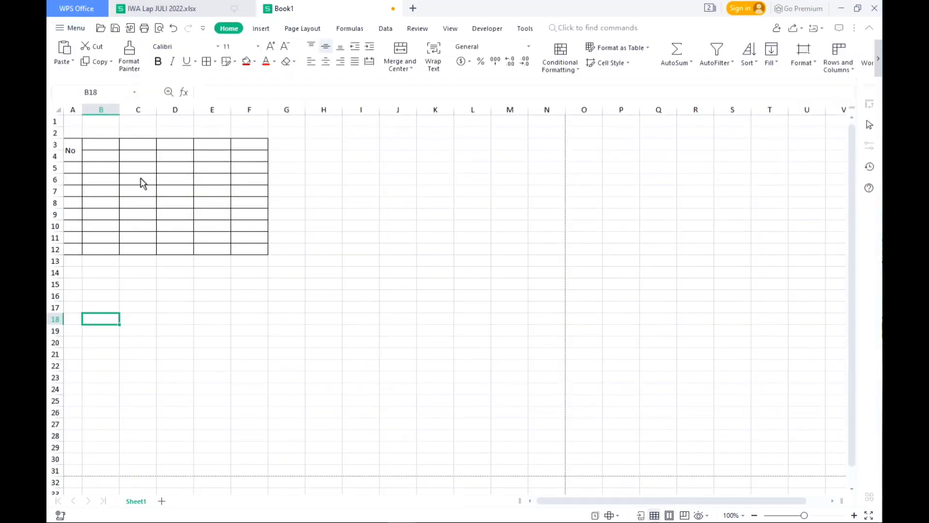
pyautogui.click(78, 158)
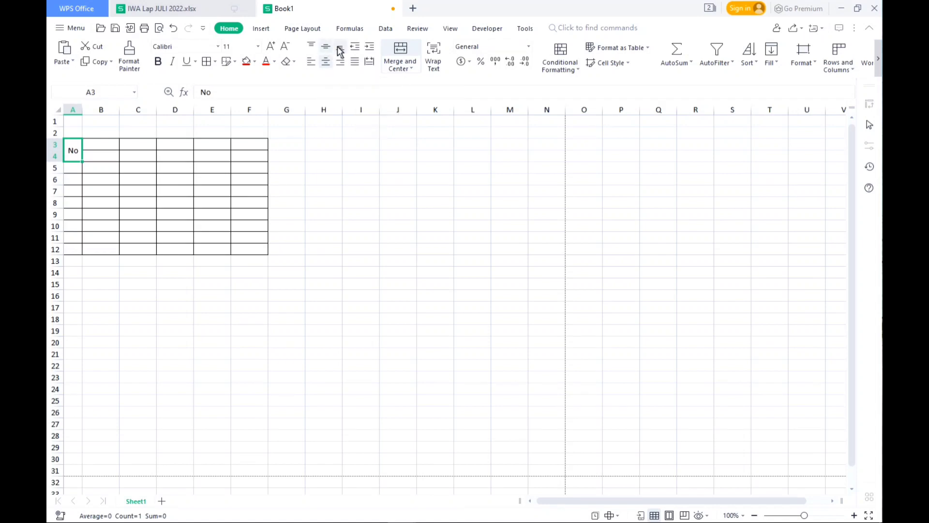
pyautogui.click(340, 48)
pyautogui.click(327, 47)
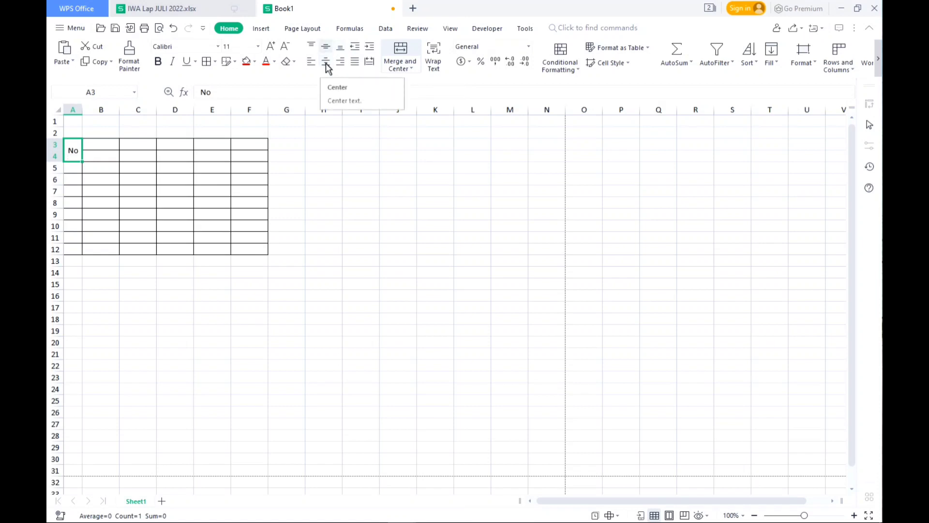
pyautogui.click(327, 63)
pyautogui.click(327, 63)
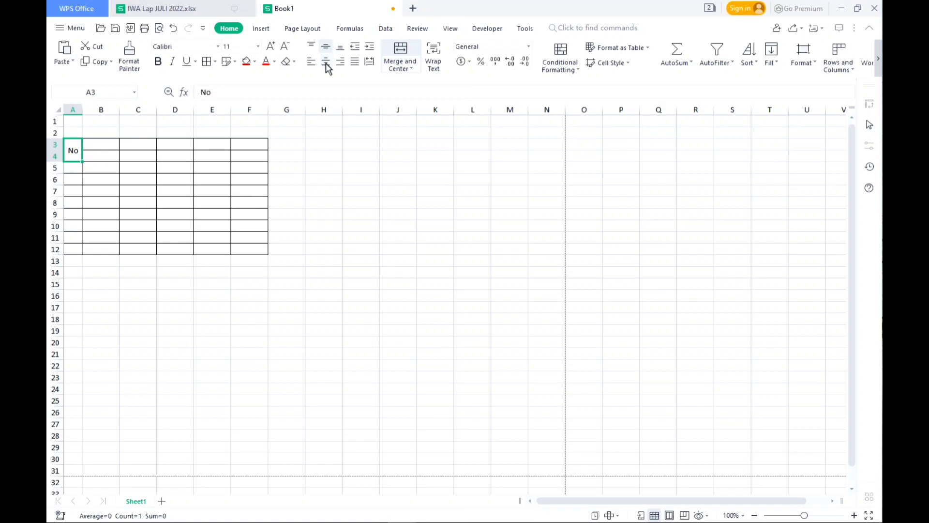
pyautogui.click(323, 169)
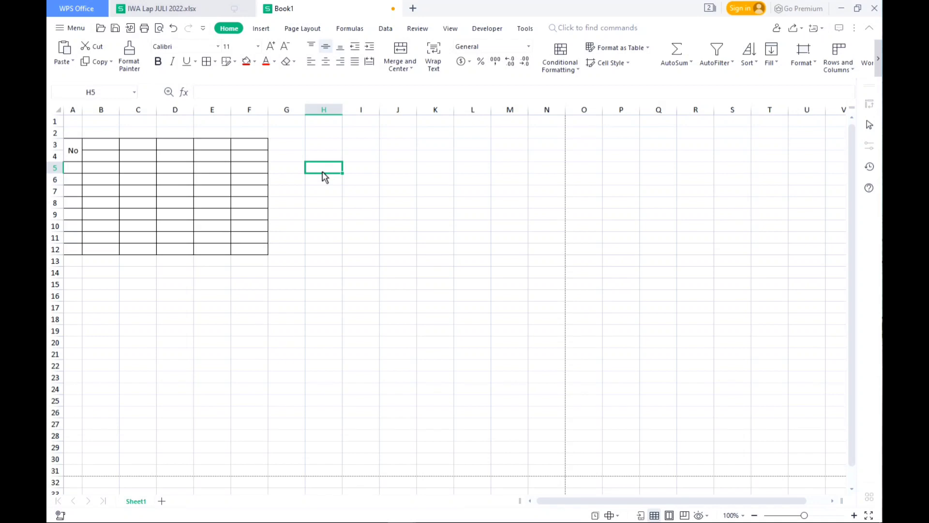
pyautogui.click(77, 159)
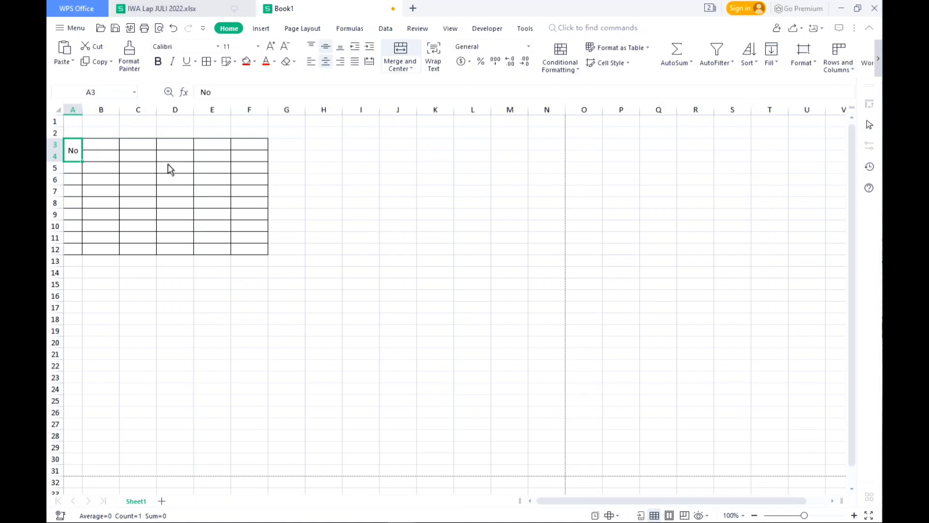
# Widen column B to about two and a half times its width and enter the header "NAMA" in cell B3
pyautogui.click(117, 194)
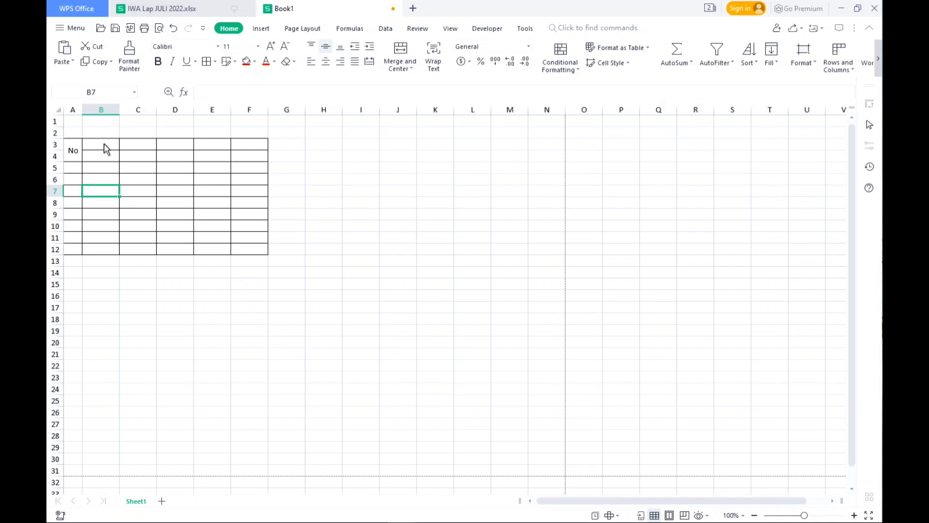
pyautogui.moveTo(122, 115); pyautogui.dragTo(174, 115)
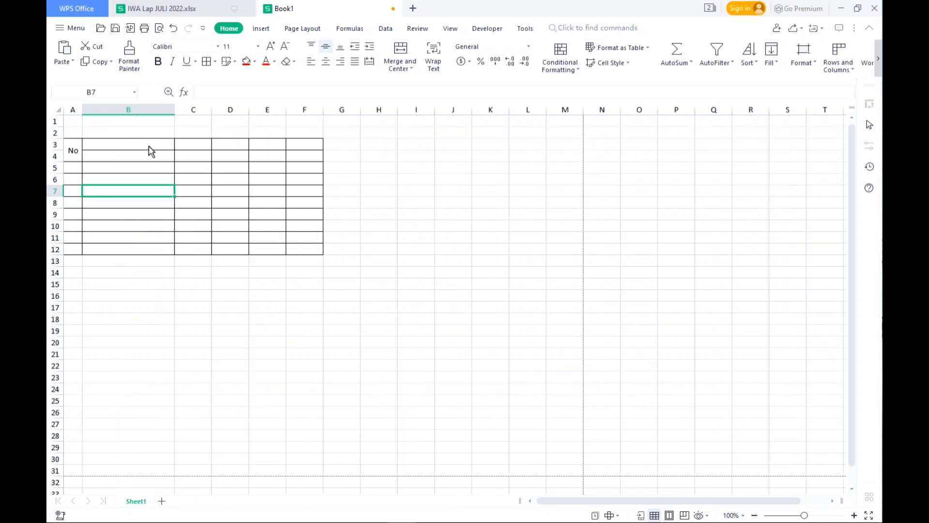
pyautogui.click(150, 145)
pyautogui.write('N')
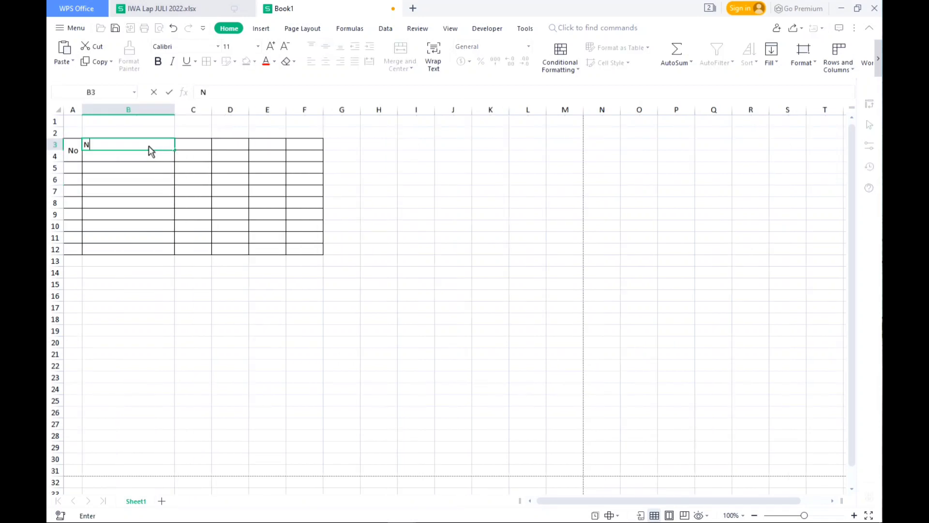
pyautogui.write('AMA')
pyautogui.click(180, 274)
# Center the "NAMA" header horizontally in cell B3 and set its font size to 12
pyautogui.click(148, 150)
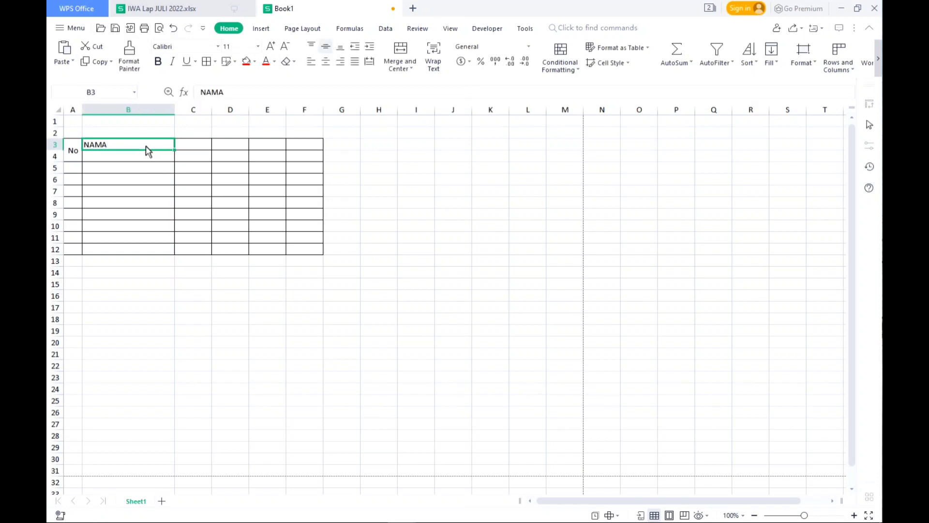
pyautogui.click(331, 64)
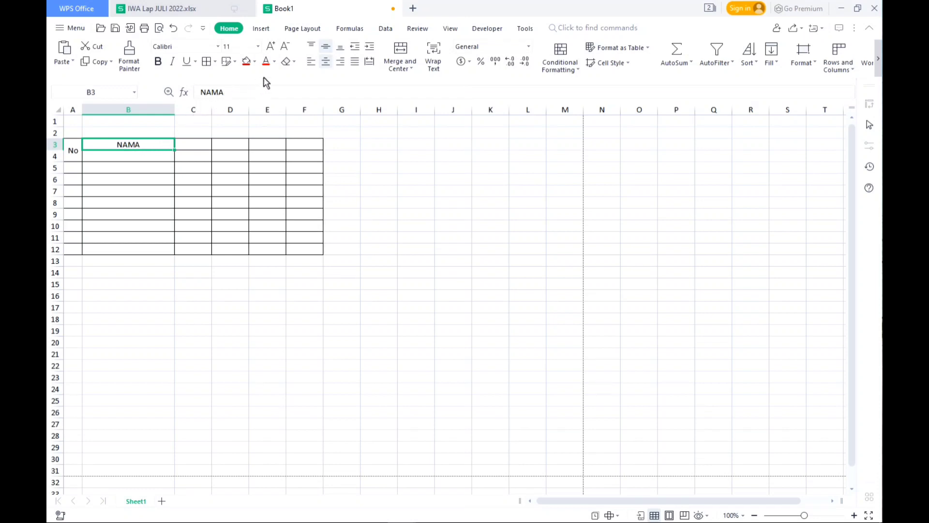
pyautogui.click(271, 47)
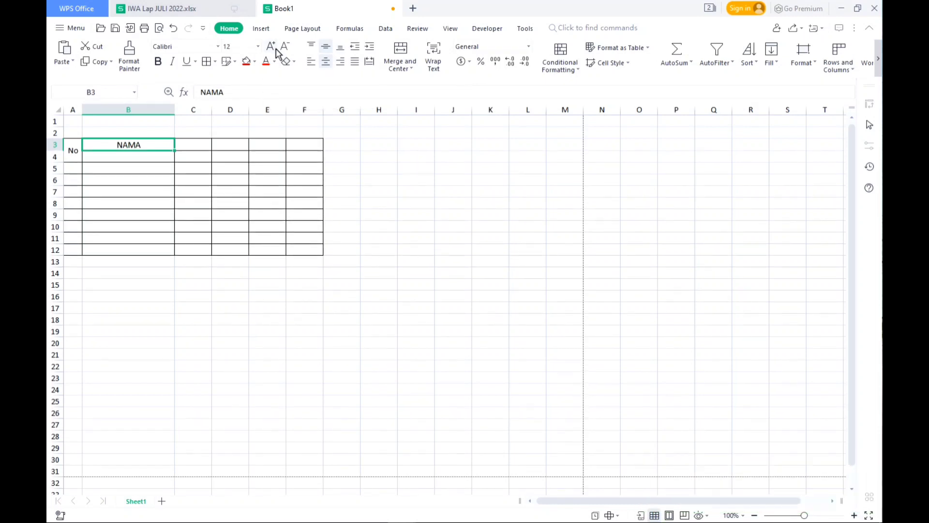
pyautogui.click(277, 50)
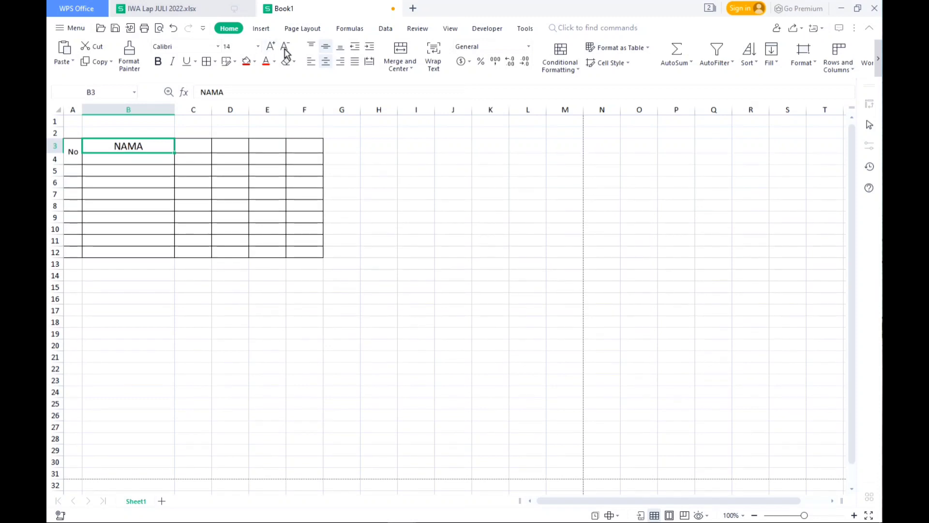
pyautogui.click(287, 51)
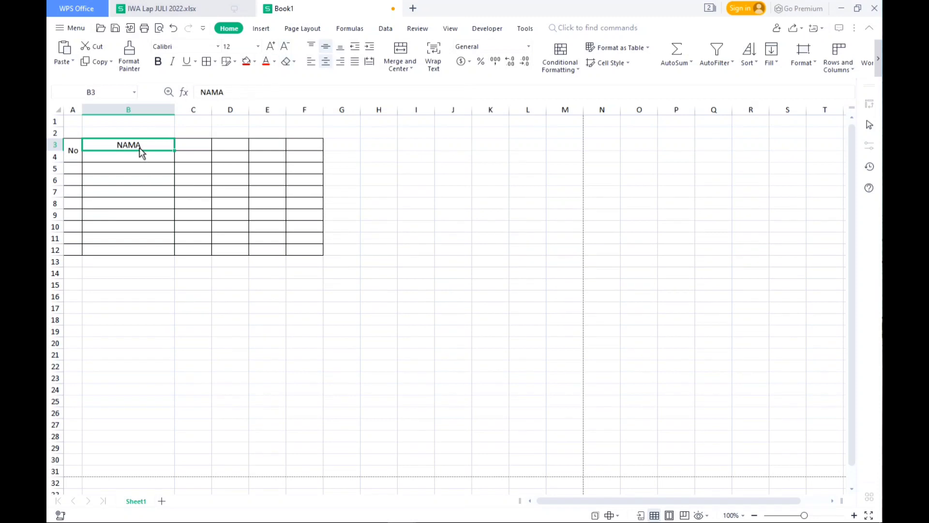
# Make the "NAMA" header bold and underlined without italics, and check it in print preview
pyautogui.click(159, 62)
pyautogui.click(173, 63)
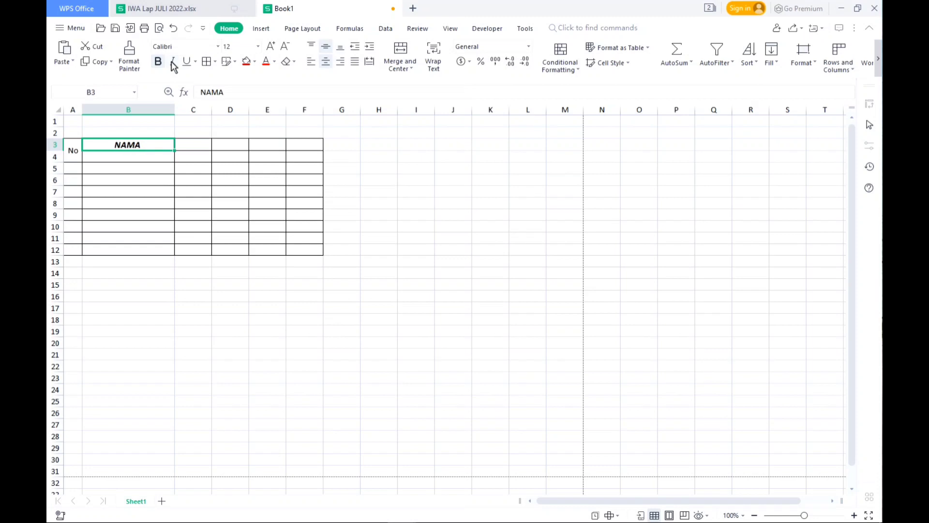
pyautogui.click(173, 63)
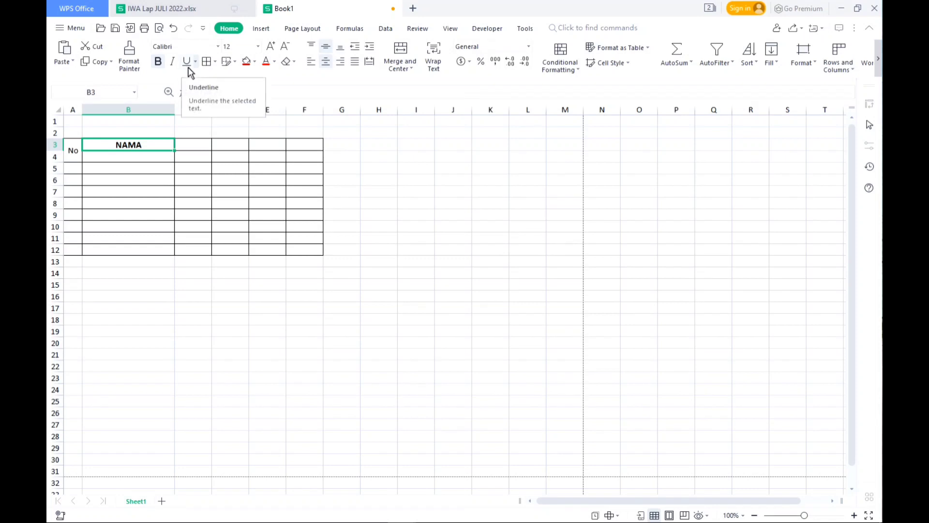
pyautogui.click(189, 68)
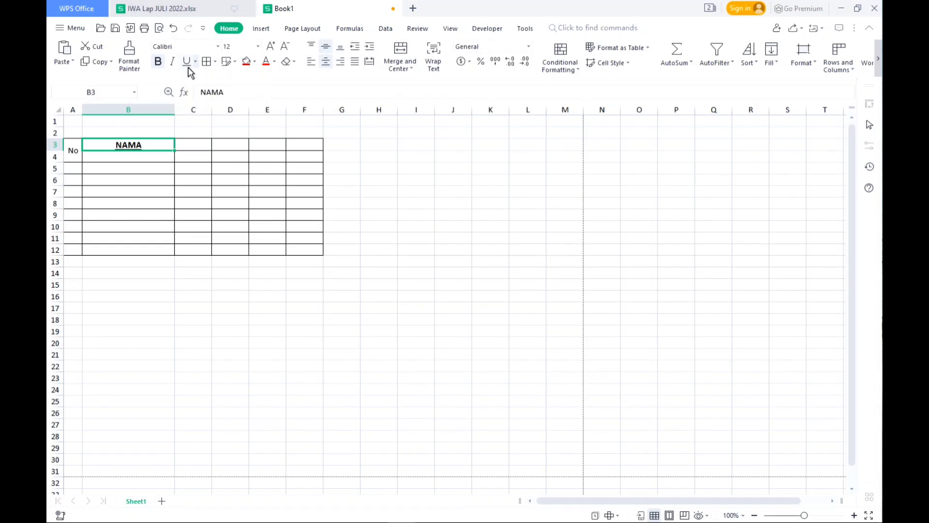
pyautogui.click(266, 202)
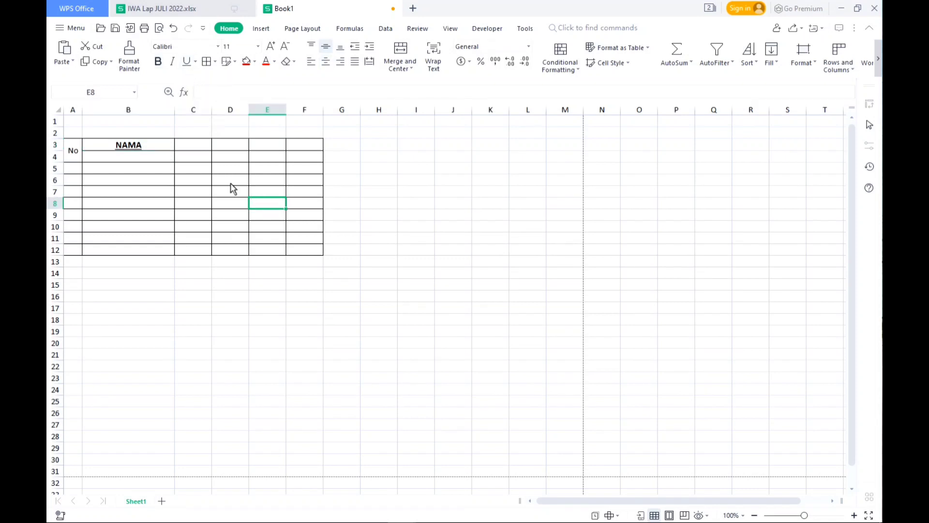
pyautogui.click(159, 29)
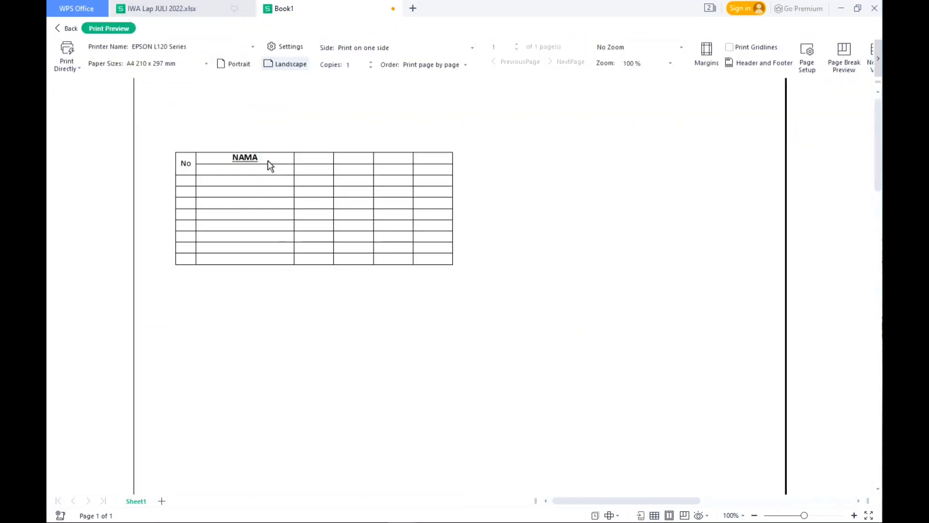
pyautogui.click(58, 28)
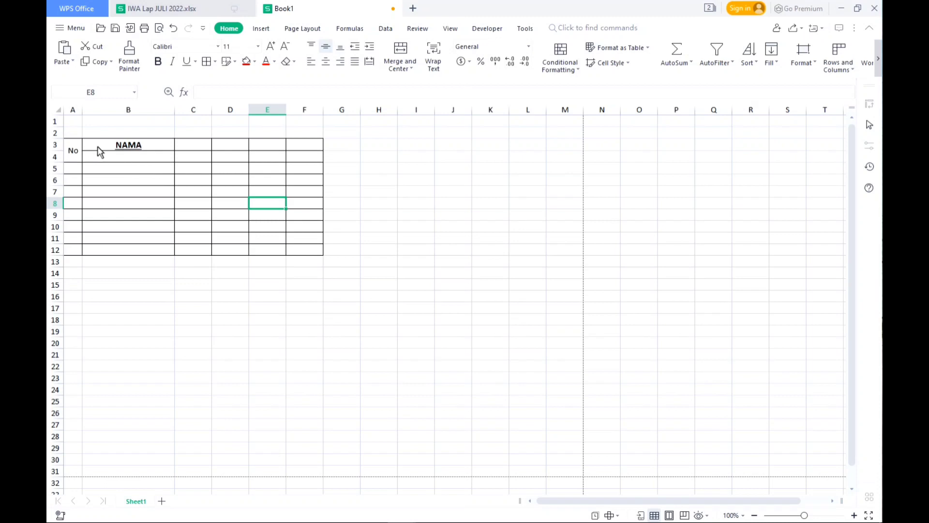
# Set the font color of the "NAMA" header in cell B3 to the standard red
pyautogui.click(129, 149)
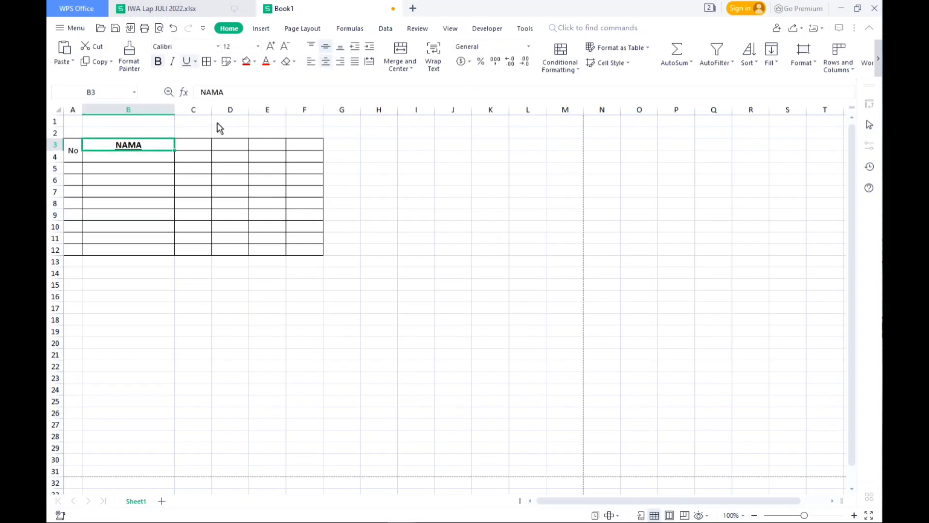
pyautogui.click(275, 62)
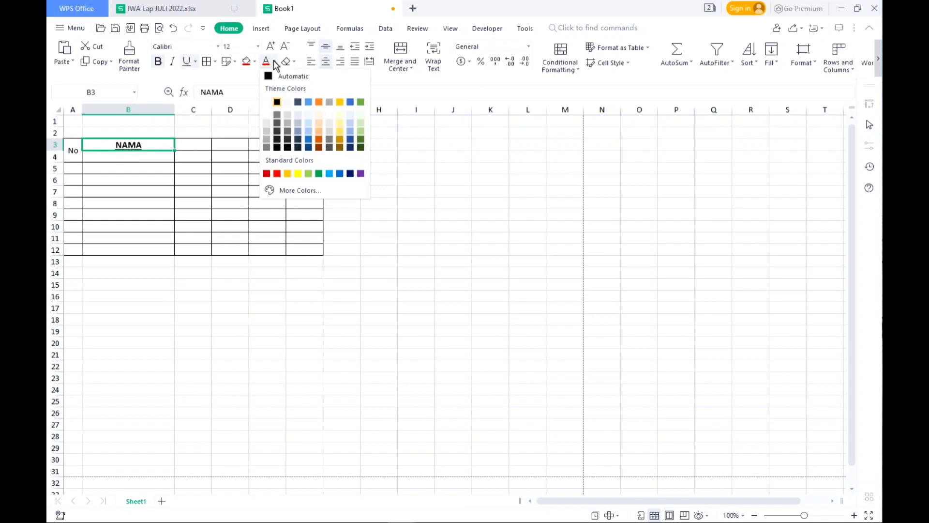
pyautogui.click(277, 173)
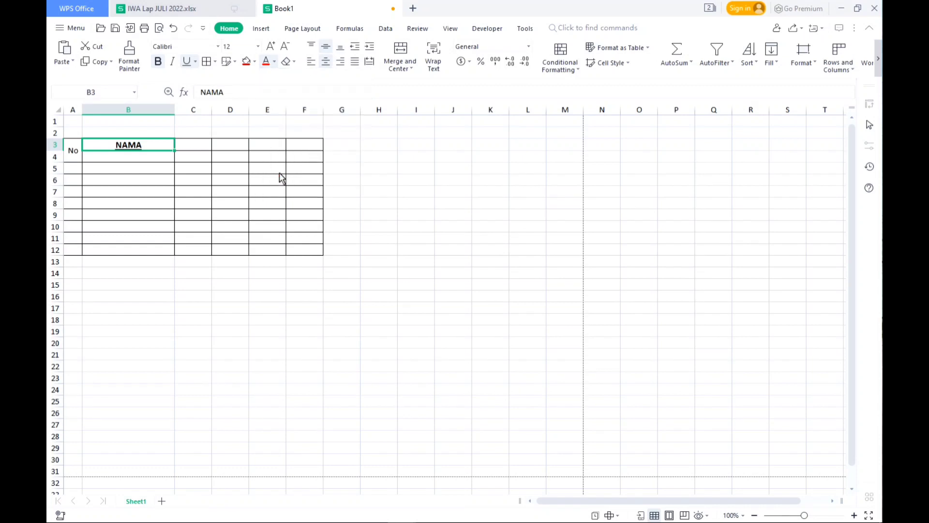
pyautogui.click(211, 179)
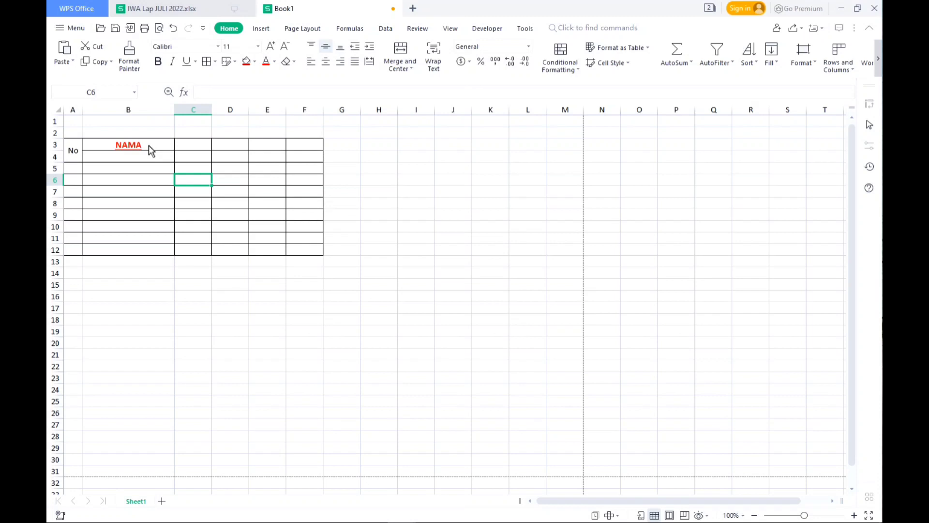
# Fill the header cells B3 to F3 with a light gray theme color
pyautogui.moveTo(151, 150); pyautogui.dragTo(303, 143)
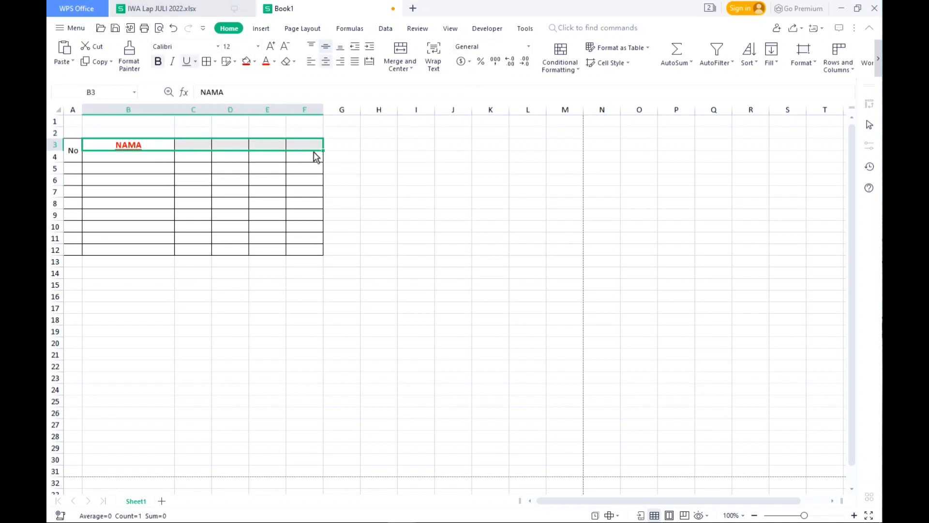
pyautogui.click(254, 62)
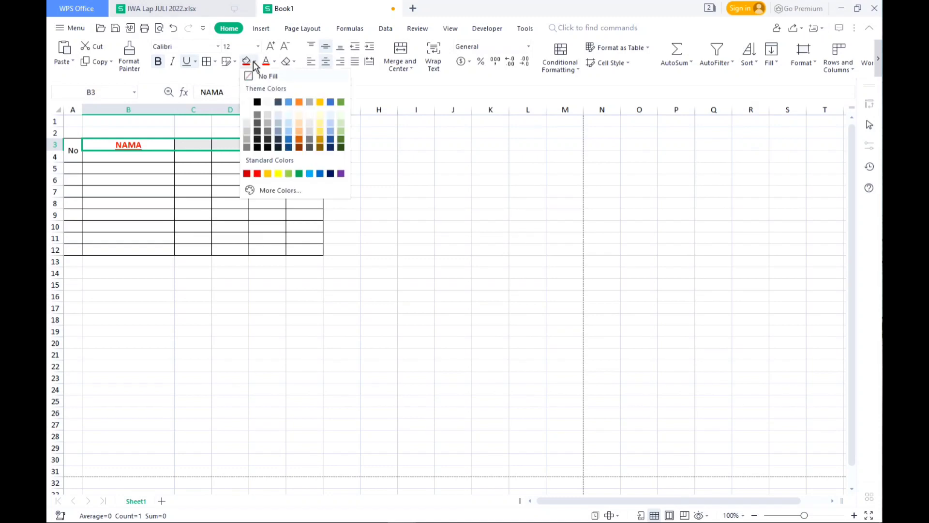
pyautogui.click(250, 131)
pyautogui.click(254, 173)
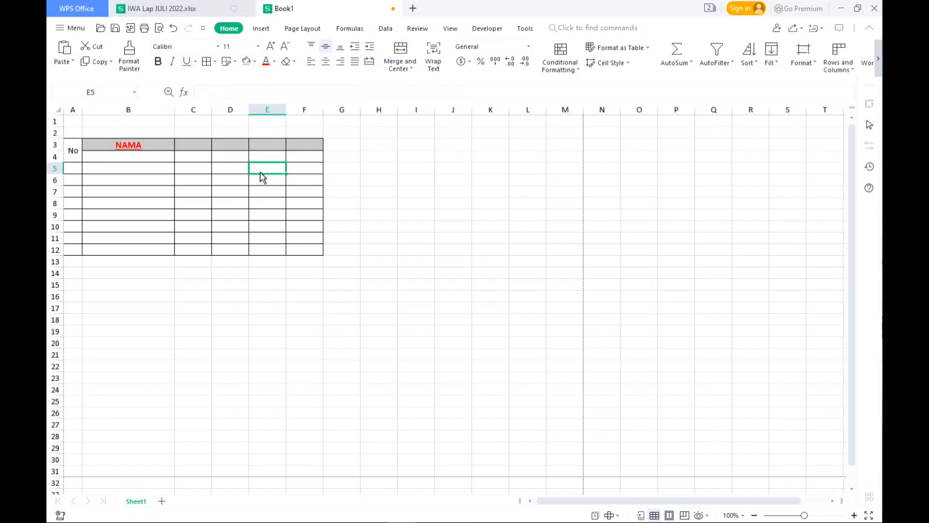
# Check the shaded header row in print preview, and remove the underline from the "NAMA" header
pyautogui.click(159, 30)
pyautogui.press('Escape')
pyautogui.click(135, 149)
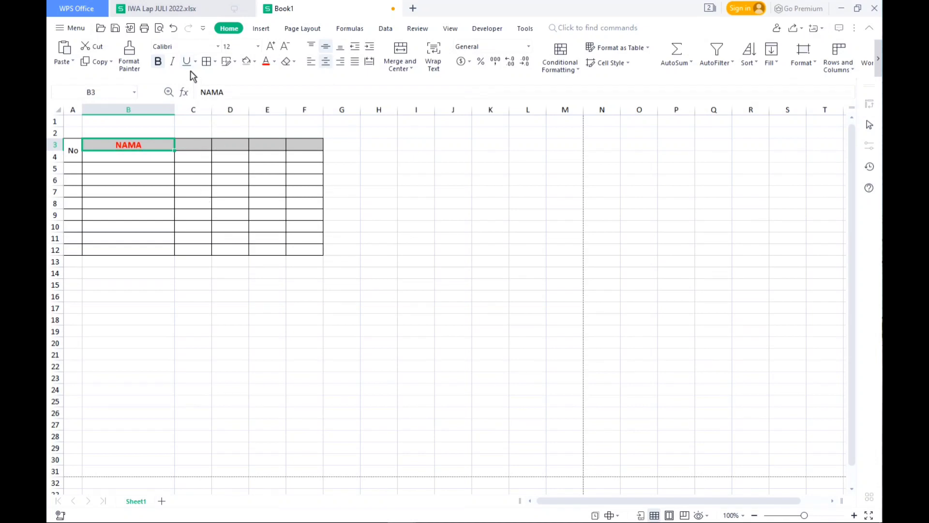
pyautogui.click(269, 217)
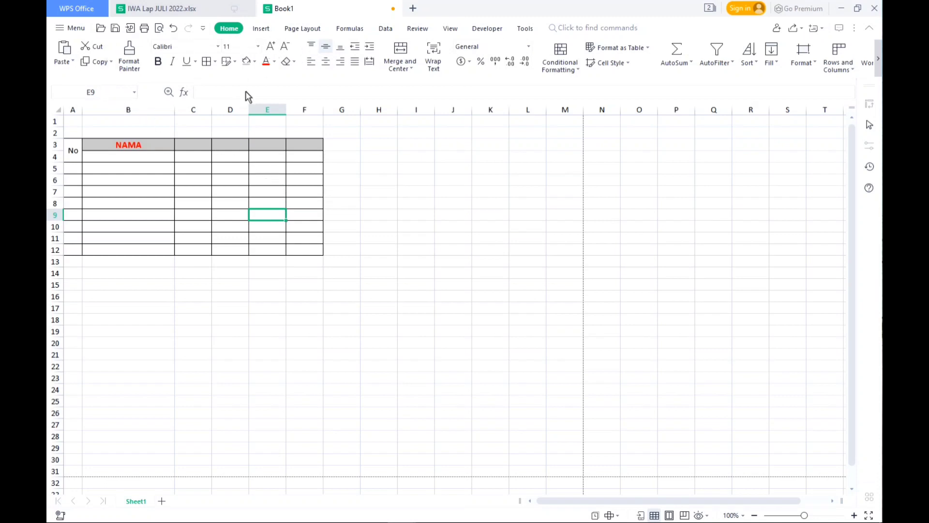
# Insert the image file 16170692519836.png from the Pictures folder as a floating picture at cell E6
pyautogui.click(262, 29)
pyautogui.click(280, 180)
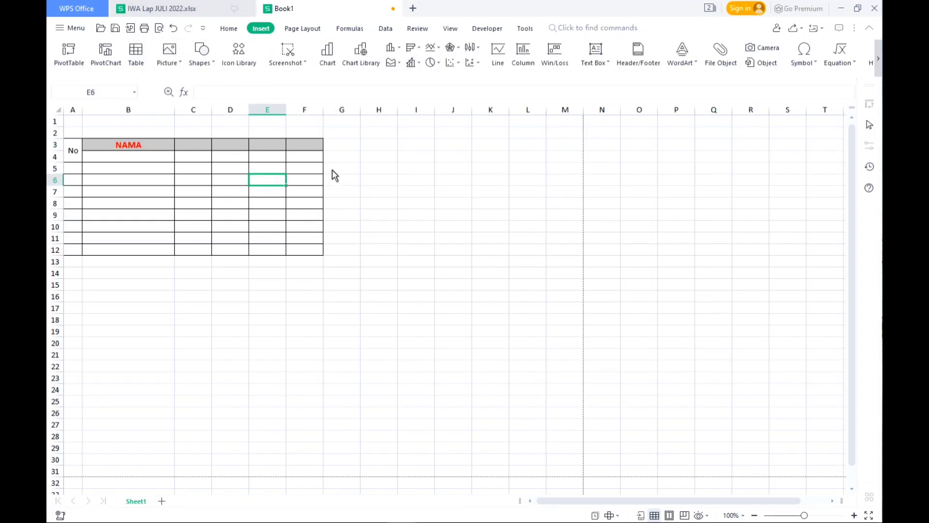
pyautogui.click(183, 64)
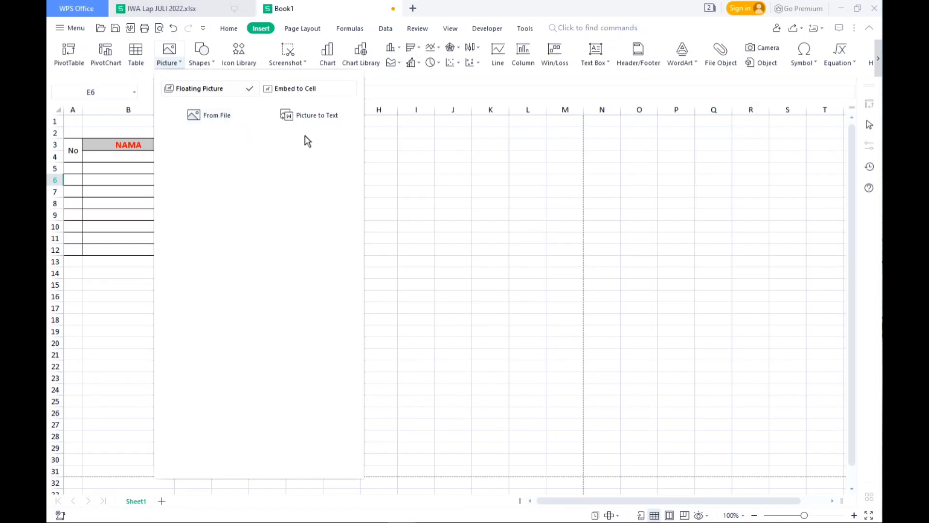
pyautogui.click(198, 118)
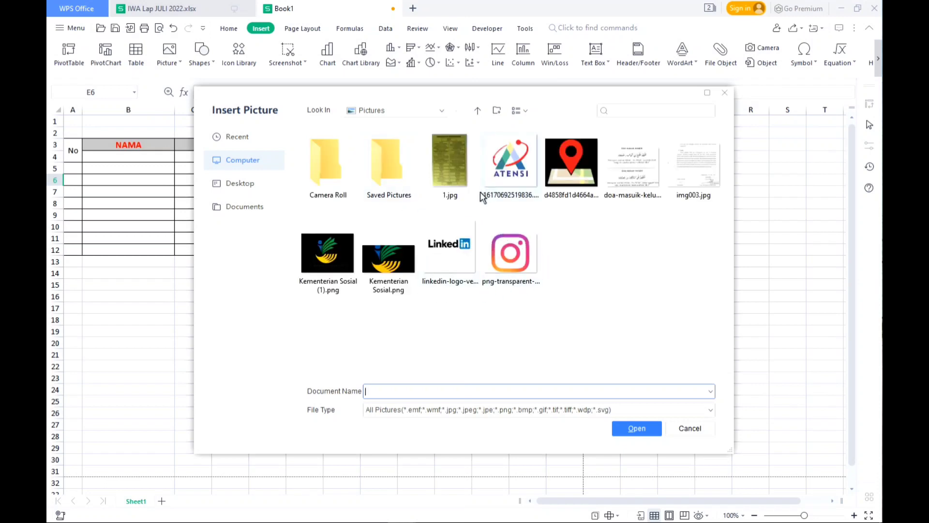
pyautogui.click(497, 158)
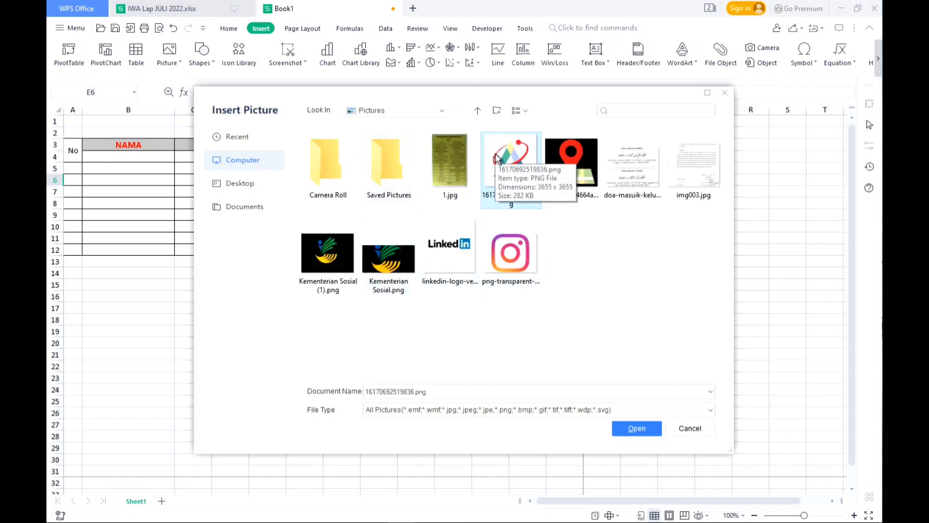
pyautogui.click(634, 435)
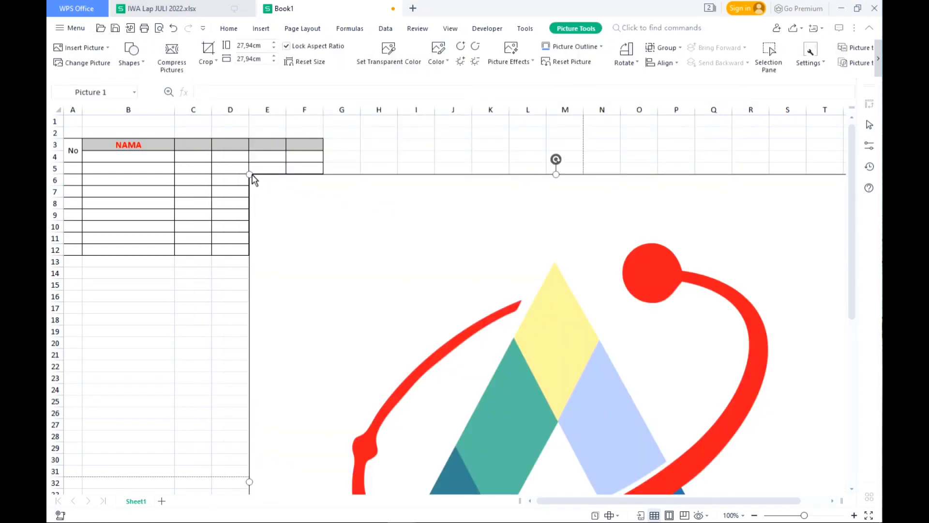
# Shrink the logo picture to about 1 cm square and place it just above the table's header row at column C
pyautogui.moveTo(249, 175); pyautogui.dragTo(451, 376)
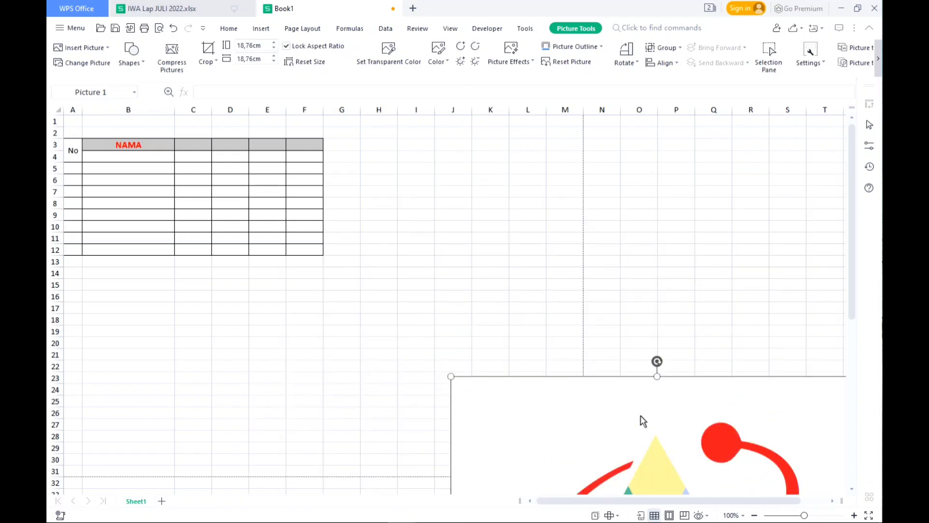
pyautogui.moveTo(643, 421); pyautogui.dragTo(344, 169)
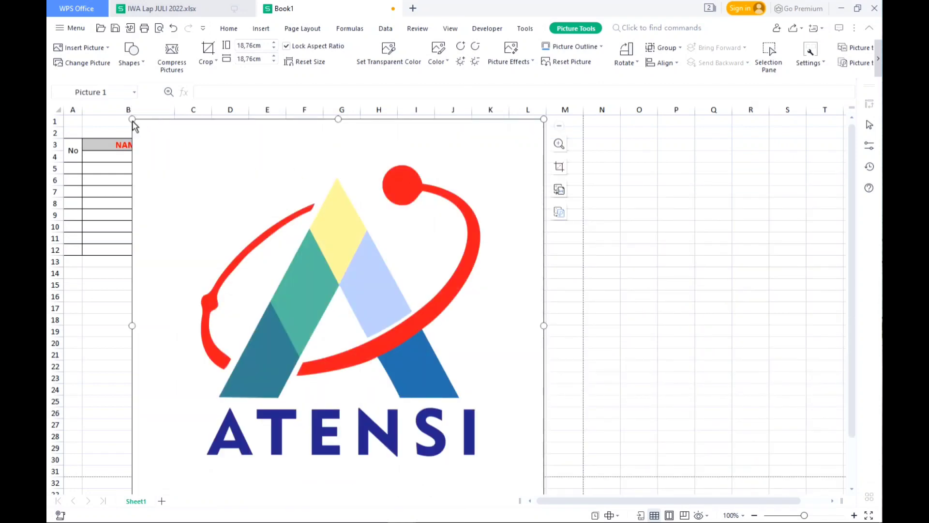
pyautogui.moveTo(132, 119); pyautogui.dragTo(407, 394)
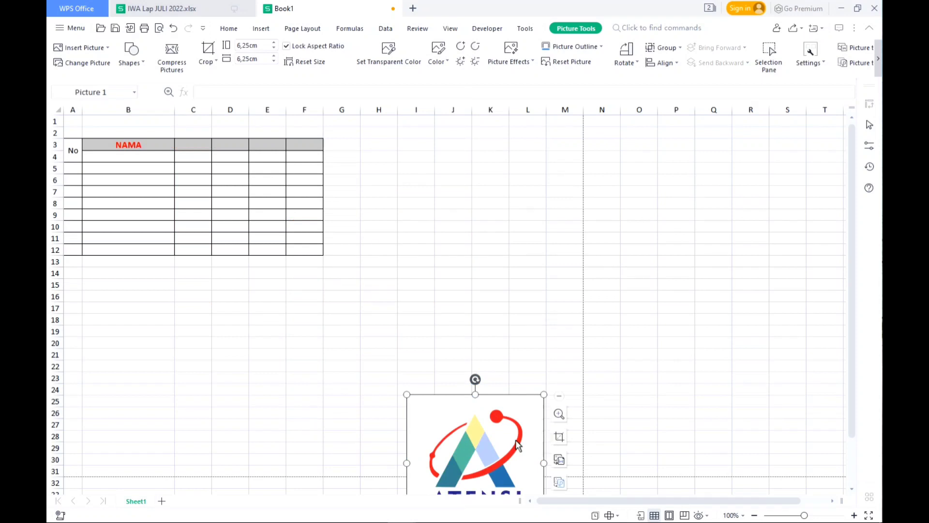
pyautogui.moveTo(517, 440); pyautogui.dragTo(481, 188)
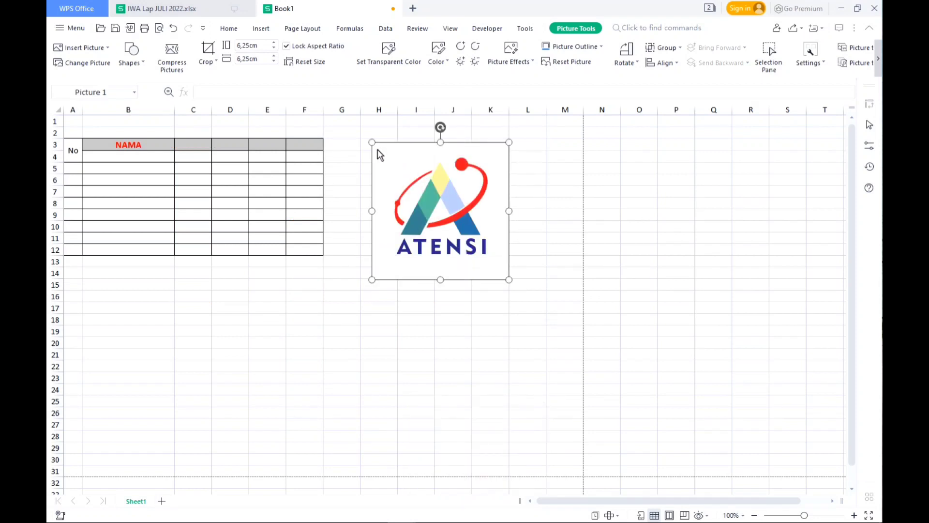
pyautogui.moveTo(373, 143); pyautogui.dragTo(474, 244)
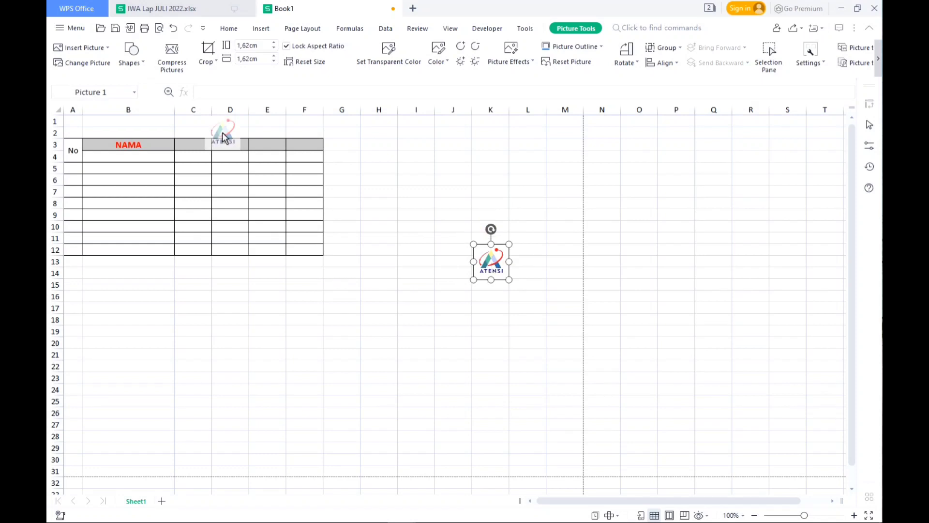
pyautogui.moveTo(213, 128); pyautogui.dragTo(217, 126)
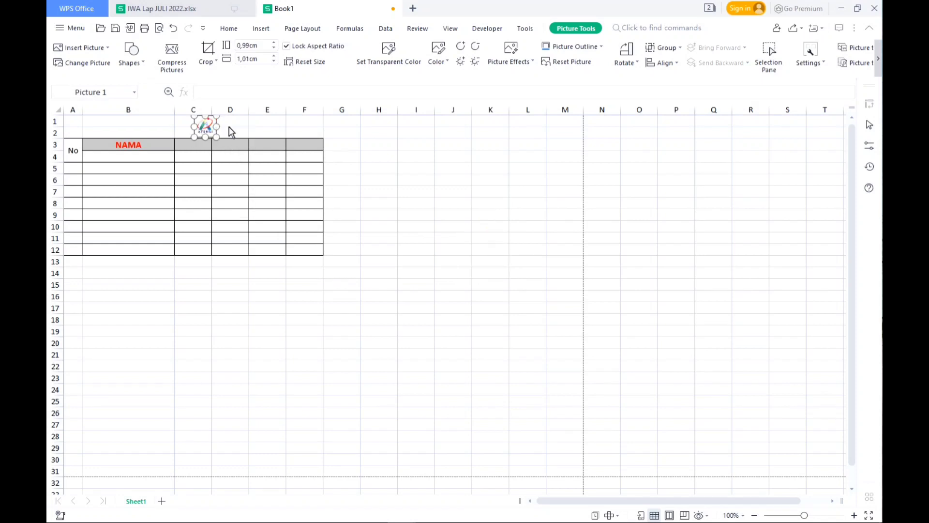
pyautogui.click(400, 193)
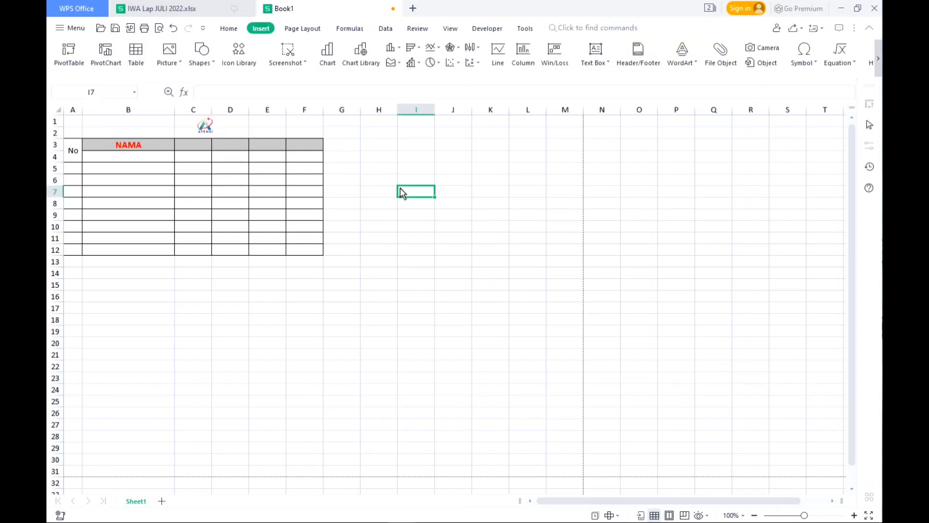
# Delete the small logo picture above the table
pyautogui.click(159, 29)
pyautogui.click(69, 29)
pyautogui.click(209, 131)
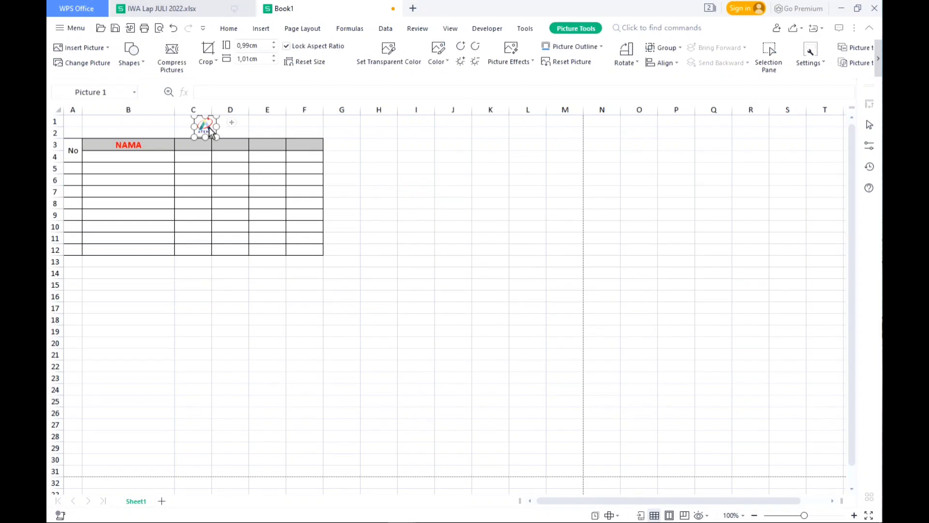
pyautogui.press('Delete')
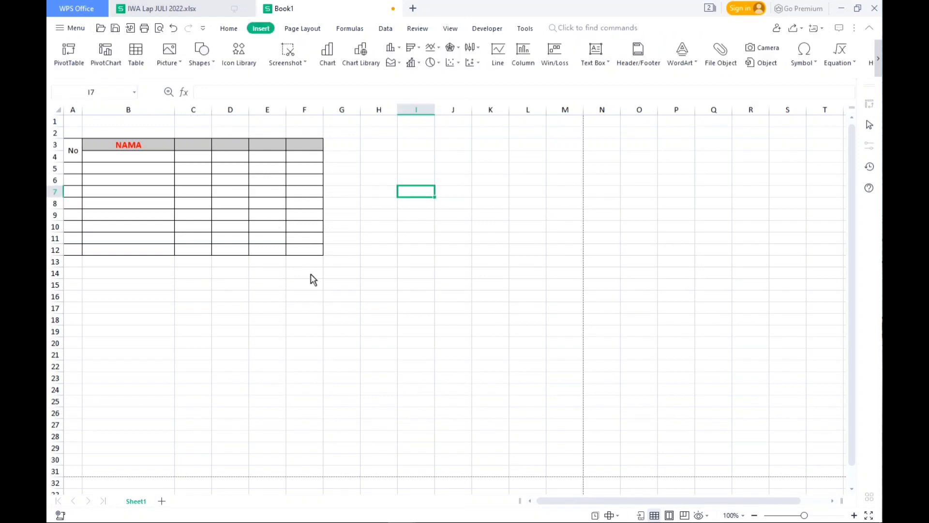
pyautogui.click(342, 308)
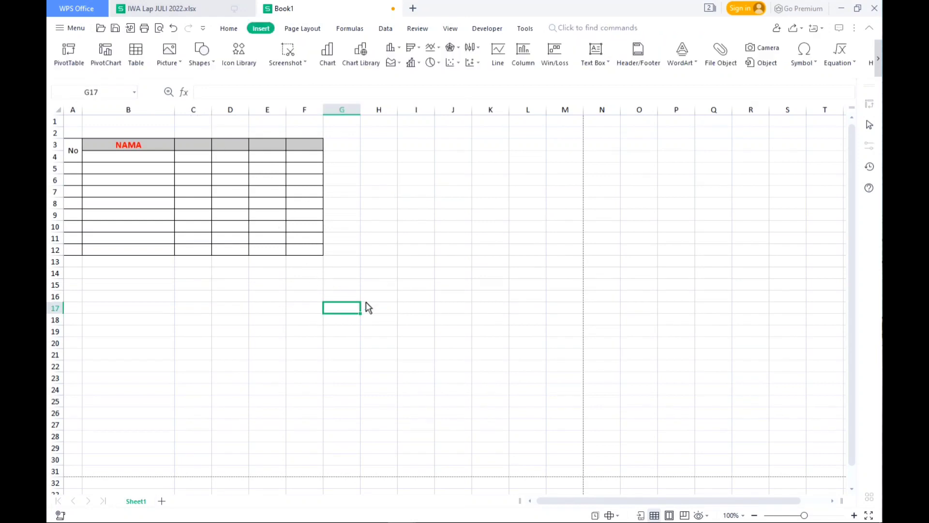
pyautogui.click(443, 249)
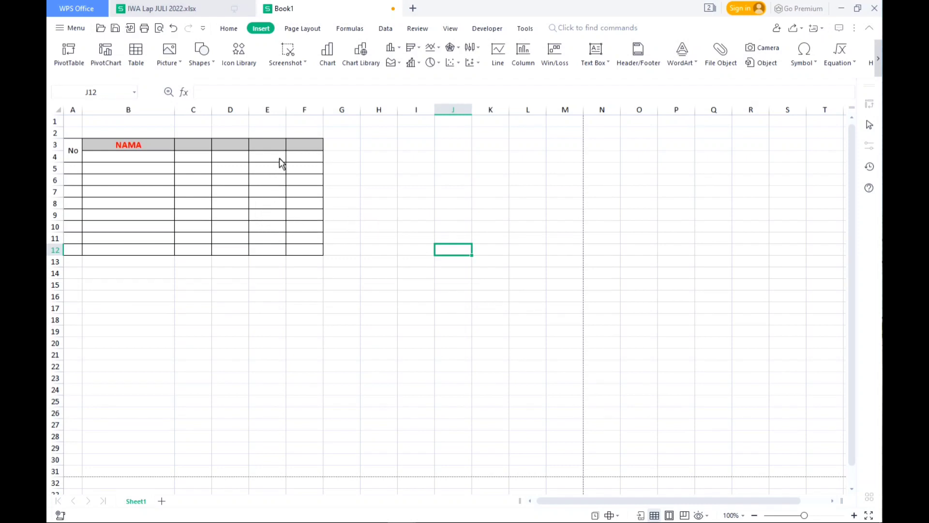
# Enter 20, 32, 31, 33, 2, 2 and 3 in cells D4 to D10
pyautogui.click(227, 158)
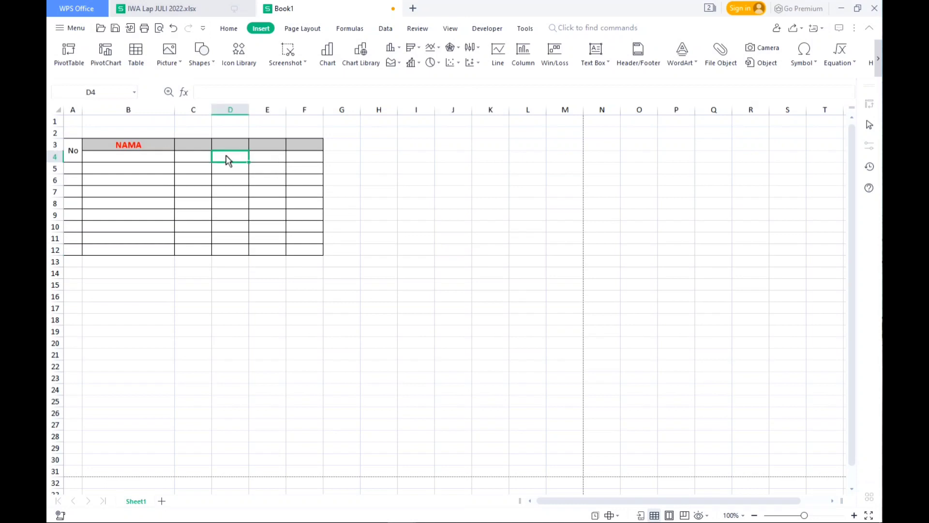
pyautogui.write('20')
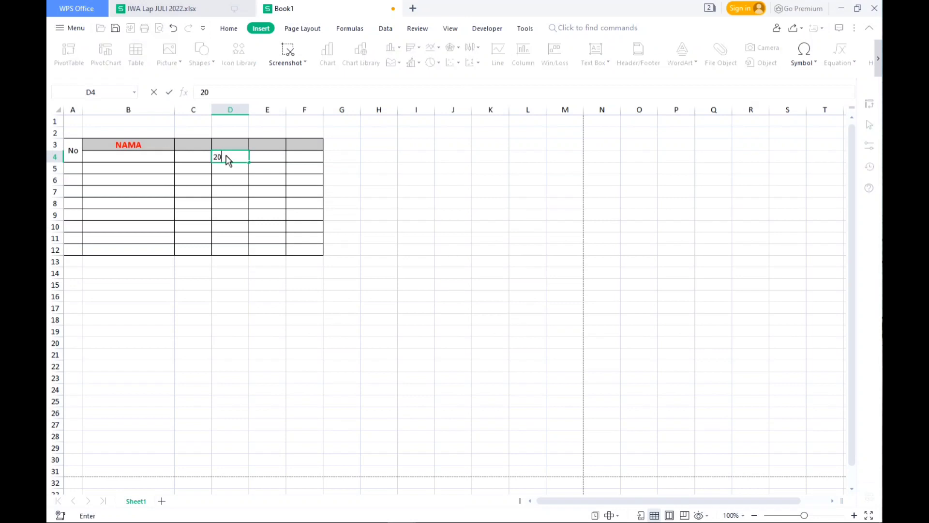
pyautogui.press('Return')
pyautogui.write('32')
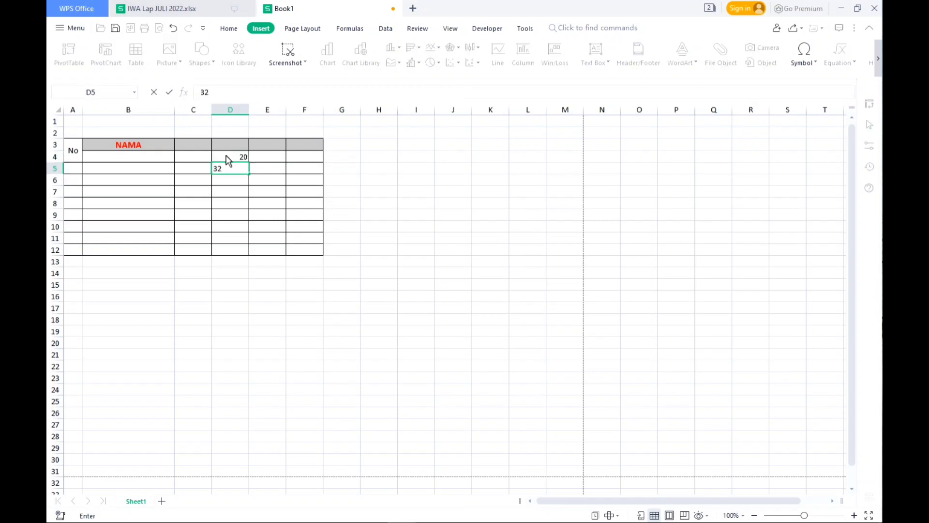
pyautogui.press('Return')
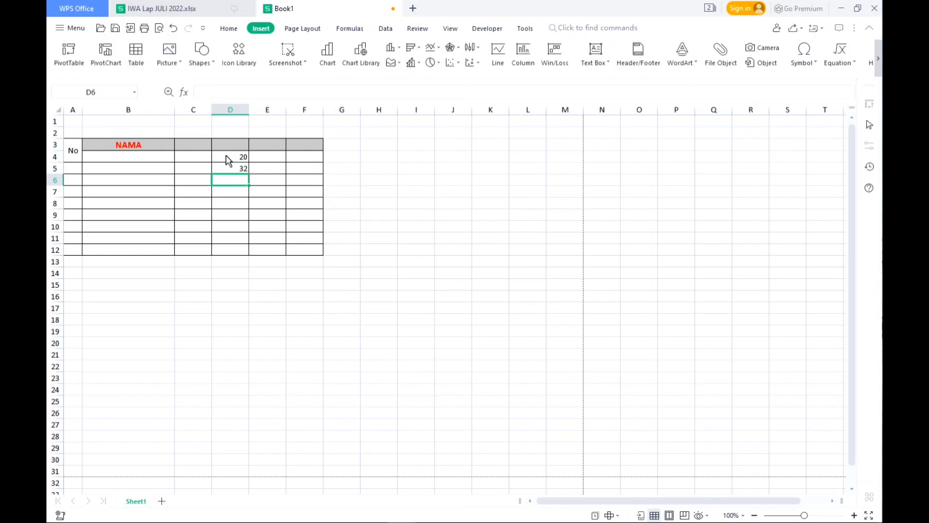
pyautogui.write('31')
pyautogui.press('Return')
pyautogui.write('33')
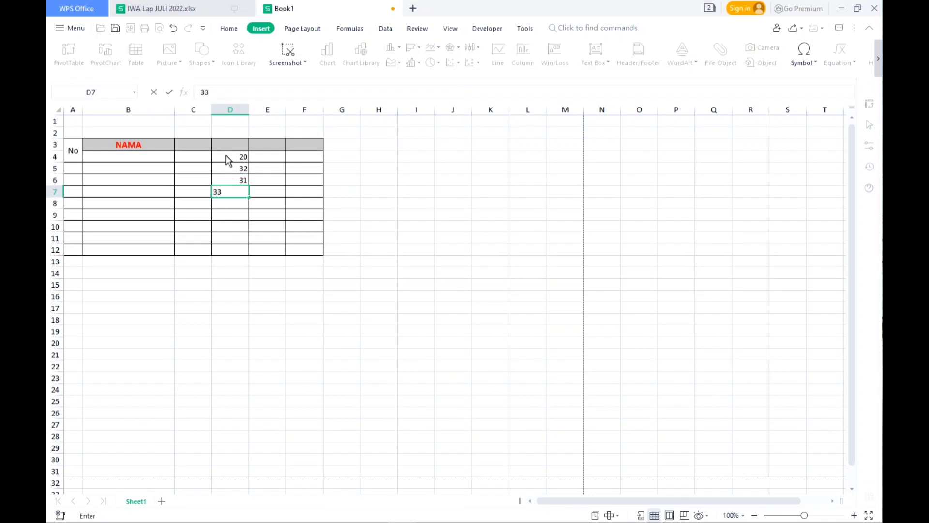
pyautogui.press('Return')
pyautogui.press('Return')
pyautogui.write('2')
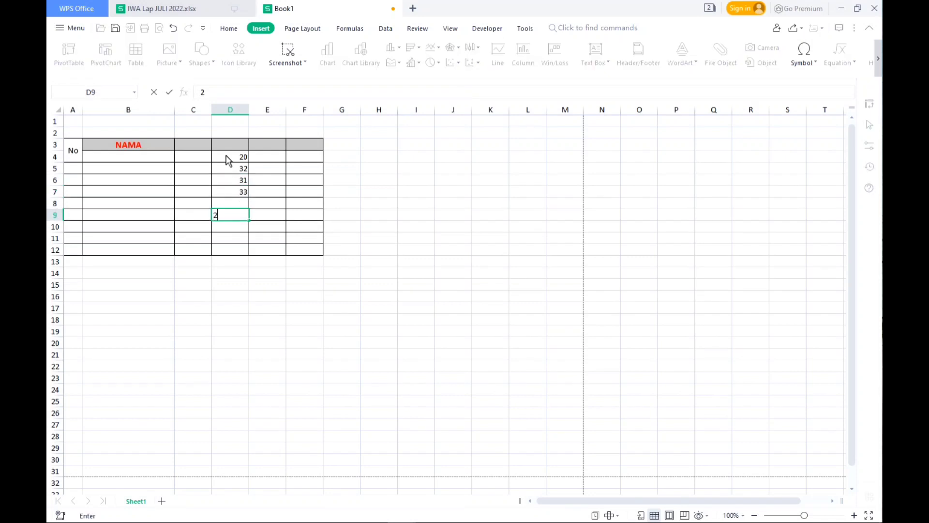
pyautogui.press('Return')
pyautogui.write('3')
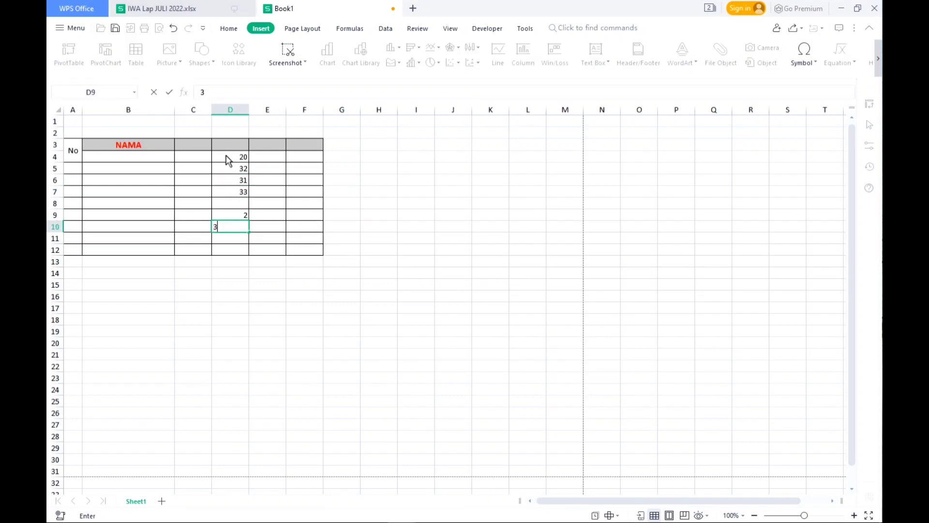
pyautogui.click(241, 203)
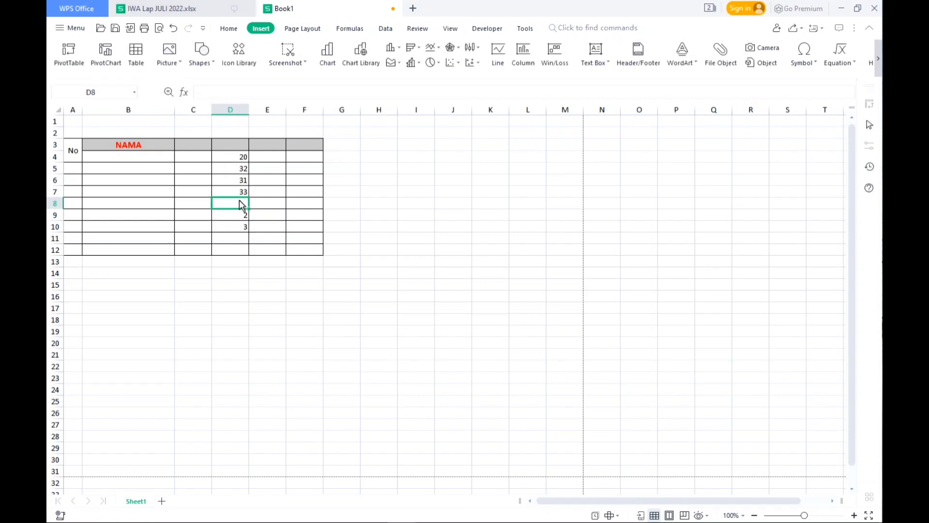
pyautogui.write('2')
pyautogui.click(243, 308)
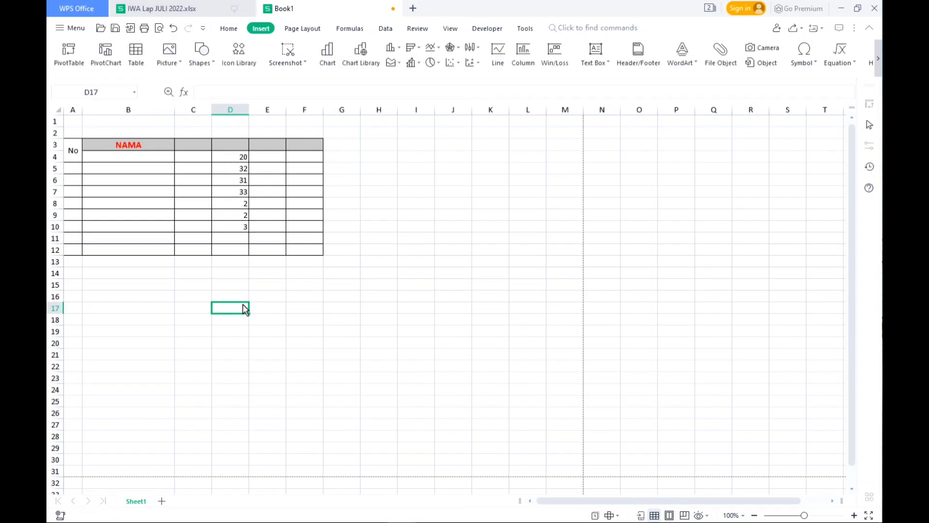
# Enter 67, 78, 11, 12, 13, 13 and 14 in cells E4 to E10
pyautogui.click(270, 160)
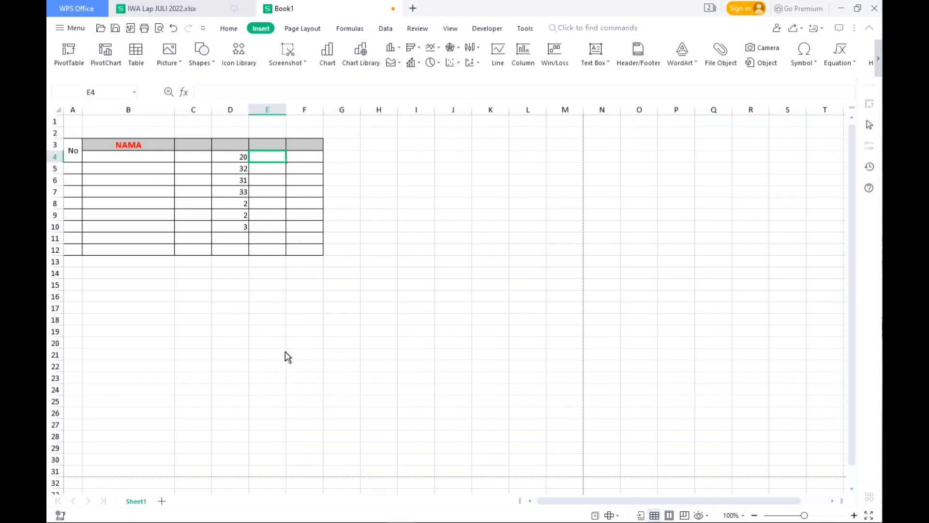
pyautogui.write('67')
pyautogui.click(261, 173)
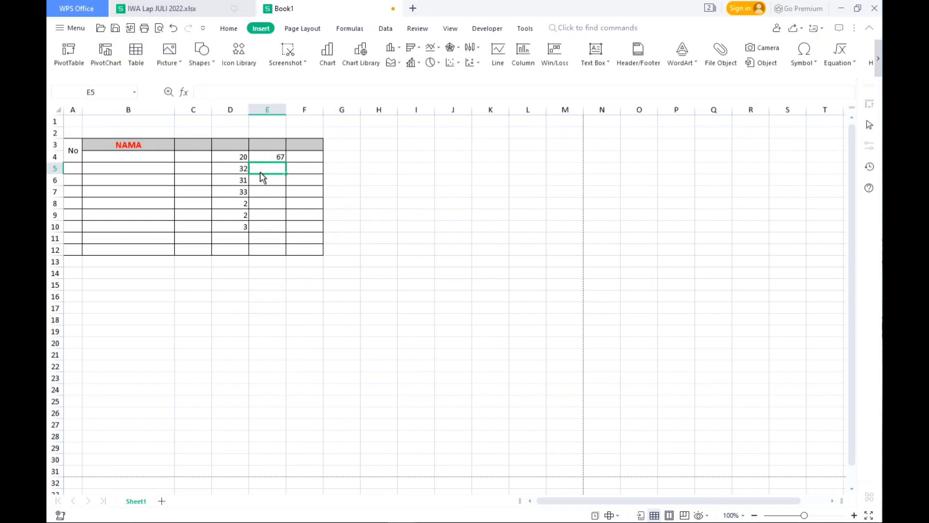
pyautogui.write('7878')
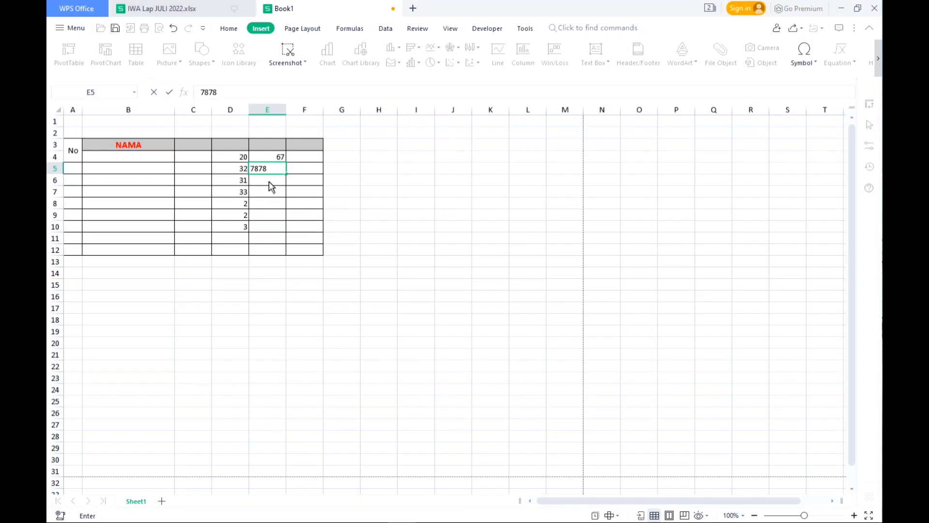
pyautogui.press('Return')
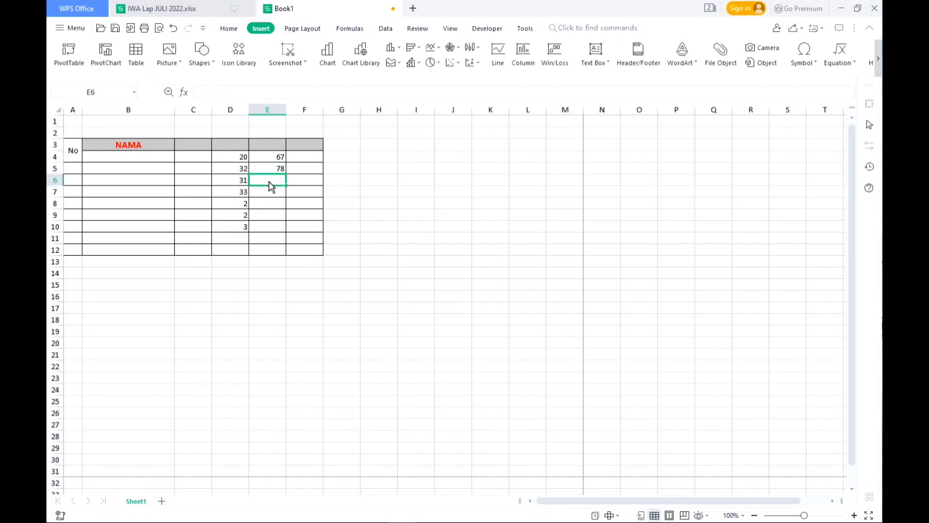
pyautogui.write('11')
pyautogui.press('Return')
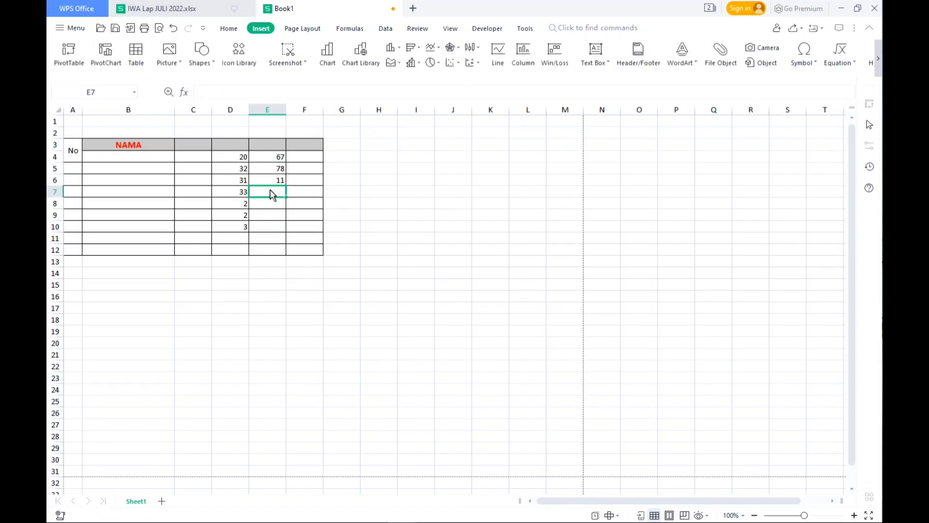
pyautogui.write('12')
pyautogui.press('Return')
pyautogui.write('13')
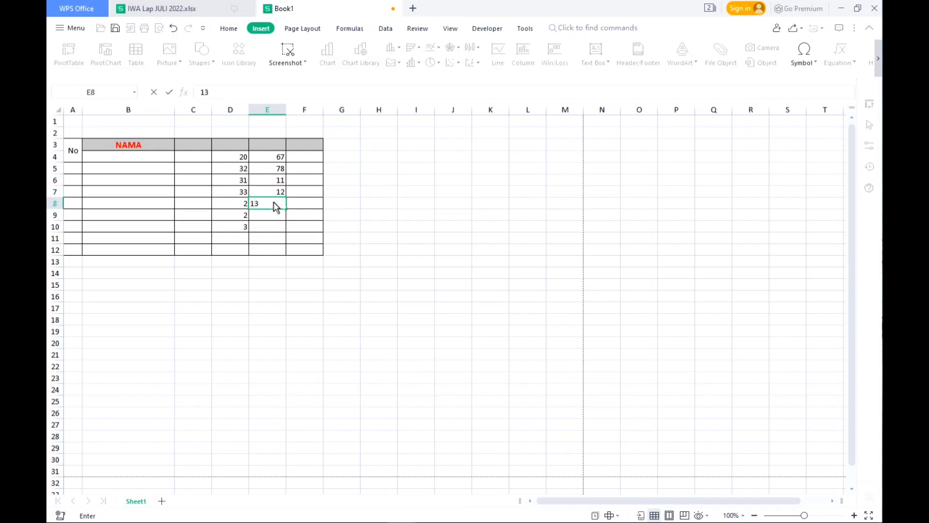
pyautogui.press('Return')
pyautogui.write('13')
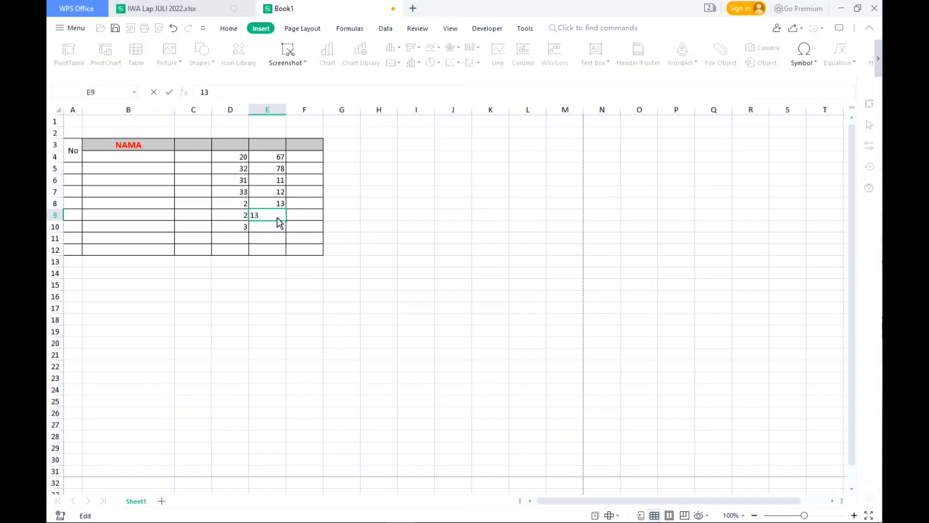
pyautogui.press('Return')
pyautogui.write('14')
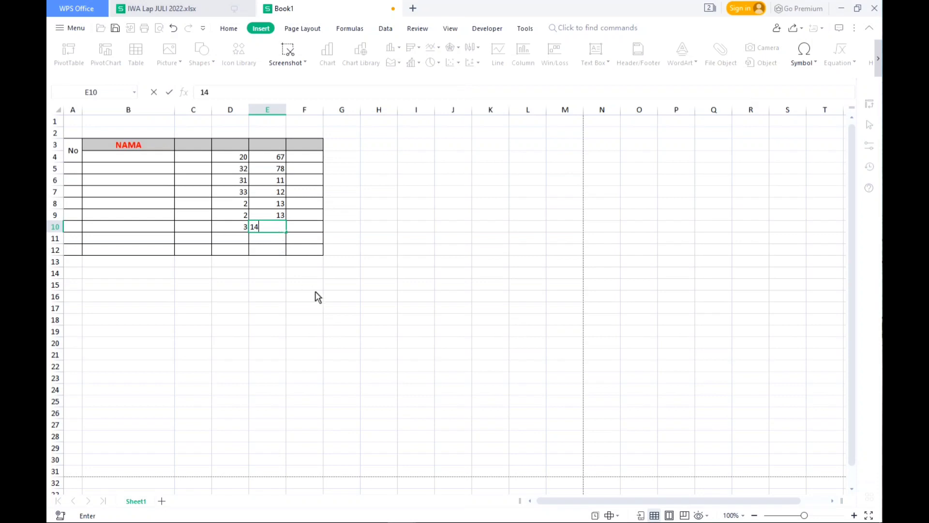
pyautogui.click(318, 296)
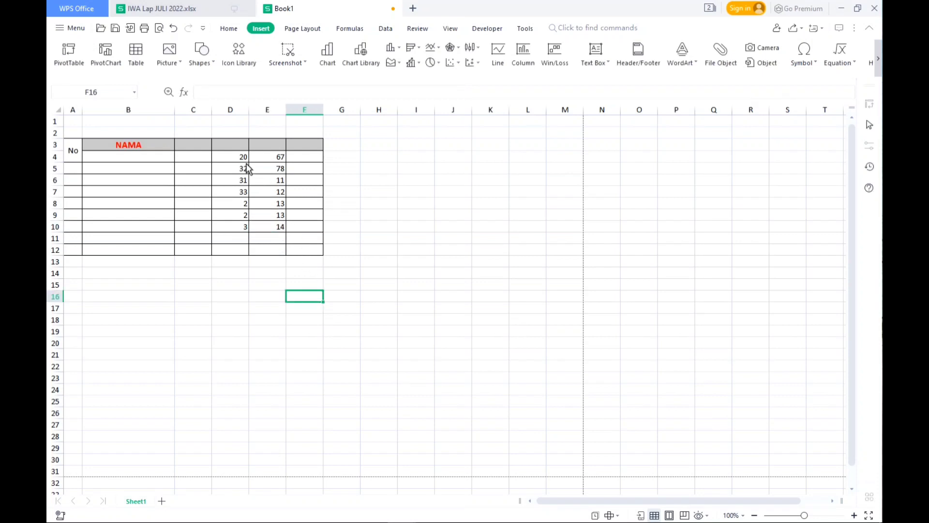
# Center the numbers in cells D4 to E10 horizontally
pyautogui.moveTo(242, 156); pyautogui.dragTo(281, 228)
pyautogui.click(227, 29)
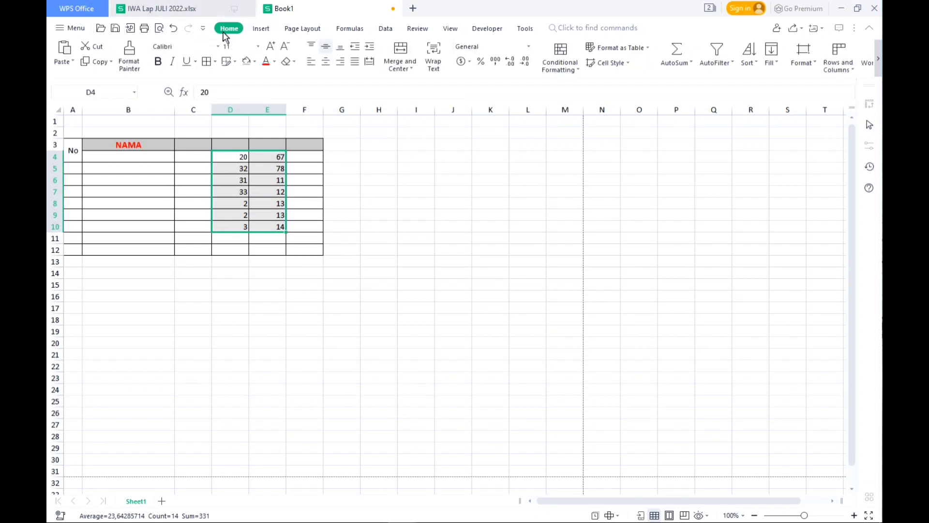
pyautogui.click(325, 62)
pyautogui.click(379, 228)
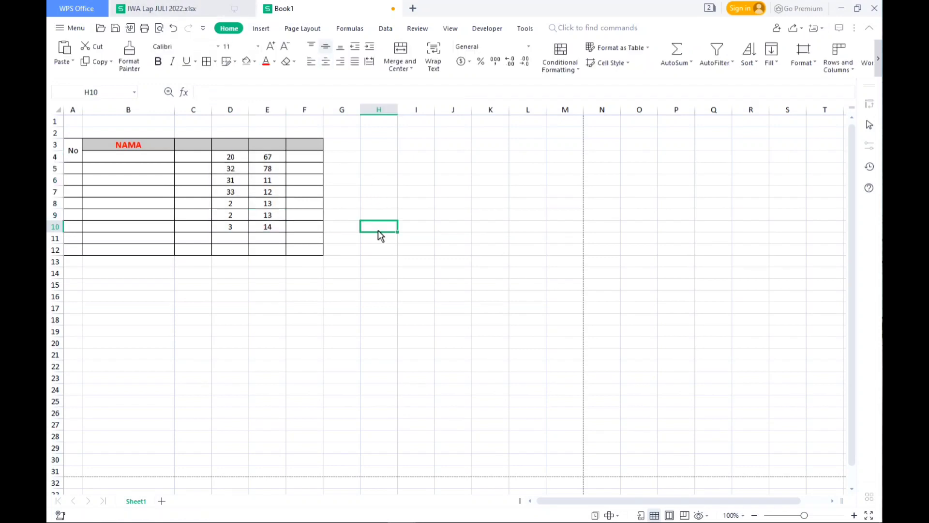
# Widen column F to about twice its width and enter the heading JUMLAH in cell F3
pyautogui.moveTo(323, 109); pyautogui.dragTo(361, 112)
pyautogui.click(318, 146)
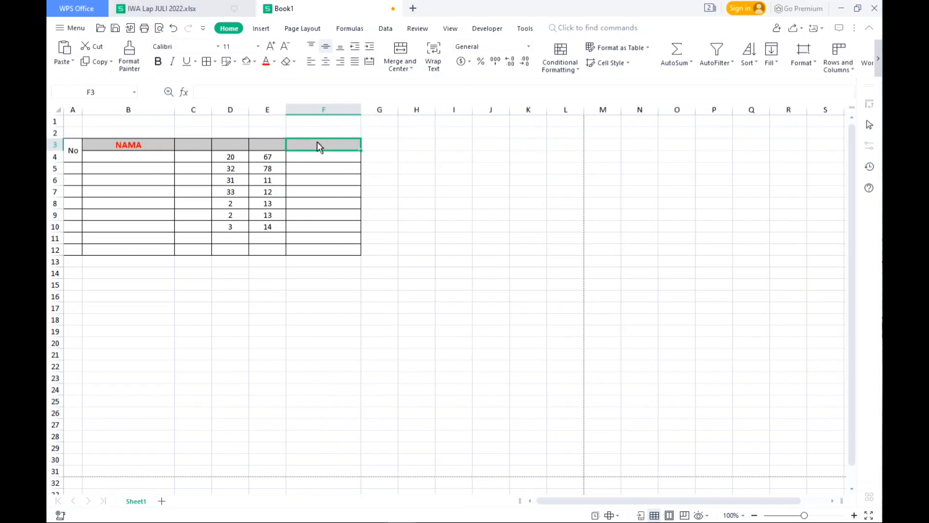
pyautogui.write('jUML')
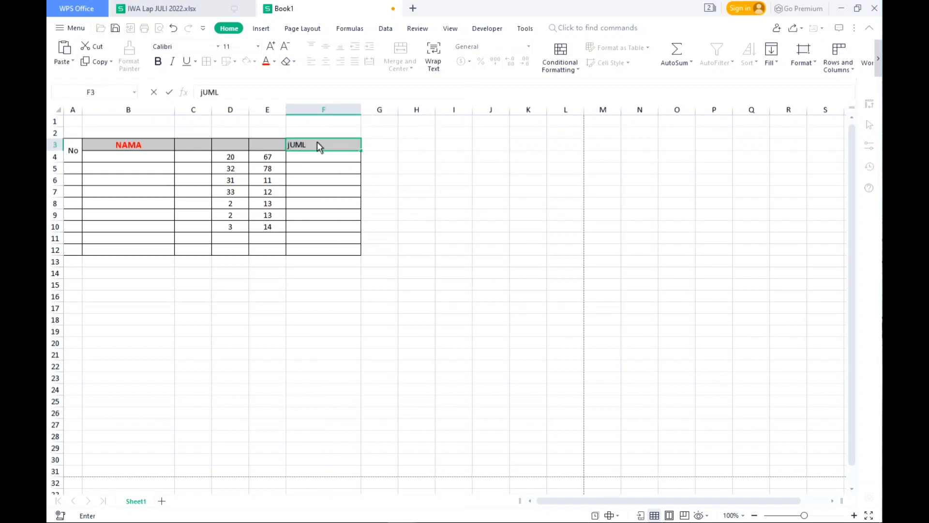
pyautogui.press('BackSpace')
pyautogui.press('BackSpace')
pyautogui.press('BackSpace')
pyautogui.press('BackSpace')
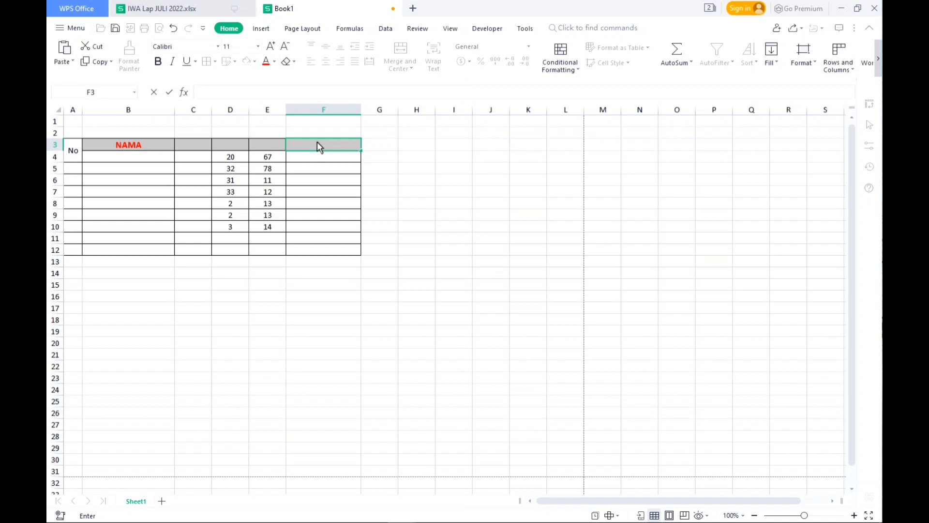
pyautogui.write('JUMLAH')
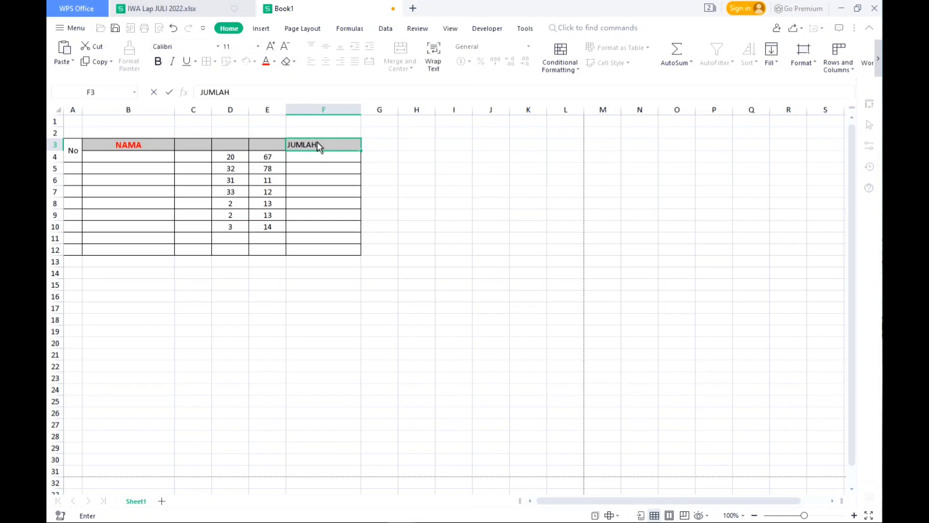
pyautogui.click(484, 218)
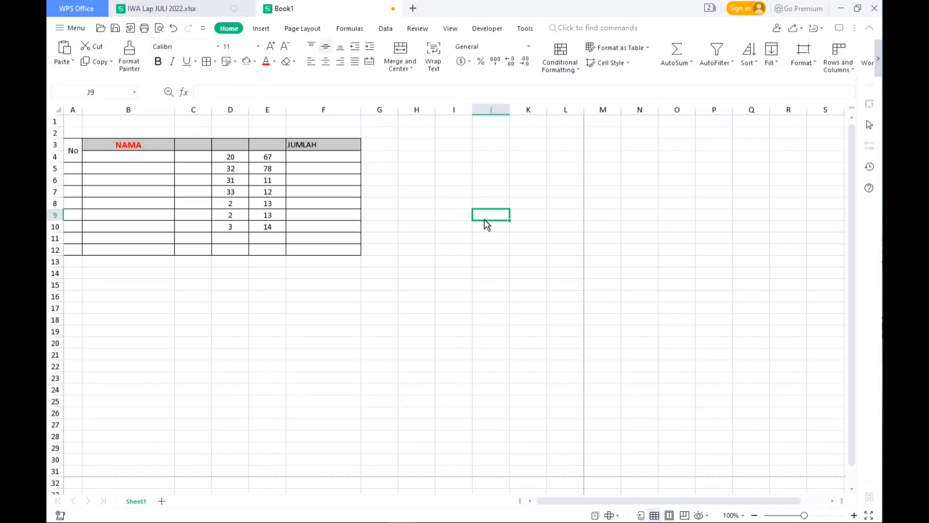
# Center the JUMLAH heading in cell F3 horizontally
pyautogui.click(332, 147)
pyautogui.click(328, 65)
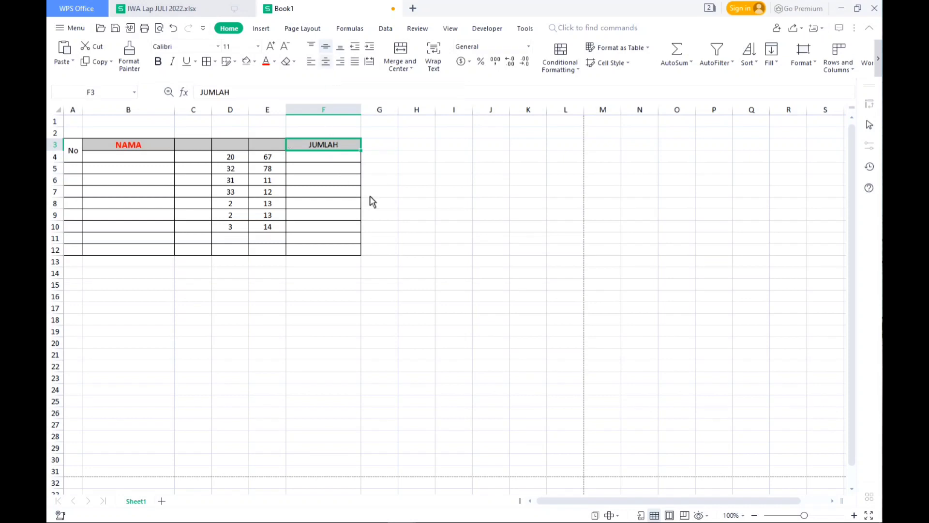
pyautogui.click(434, 213)
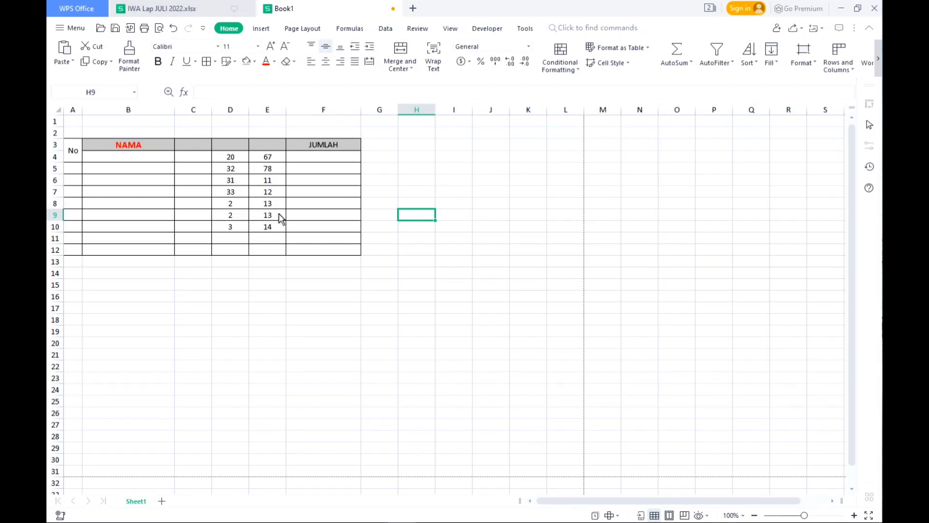
# Enter the formula =D4+E4 in cell F4 to add the first row's two numbers
pyautogui.click(327, 159)
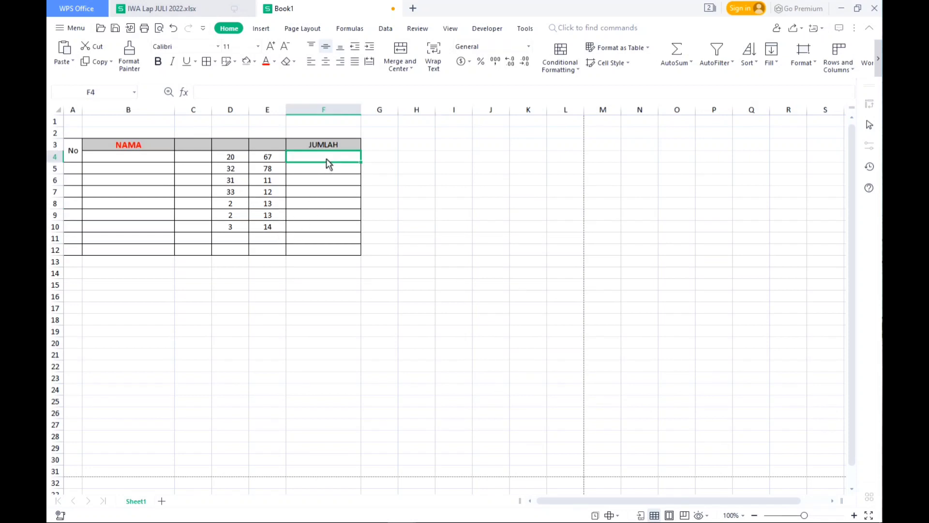
pyautogui.click(349, 173)
pyautogui.click(348, 161)
pyautogui.write('=')
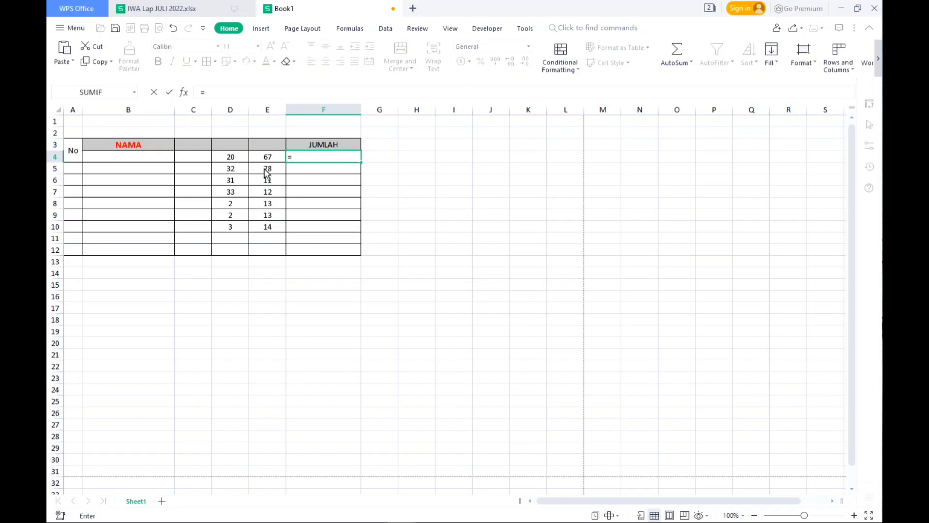
pyautogui.click(238, 158)
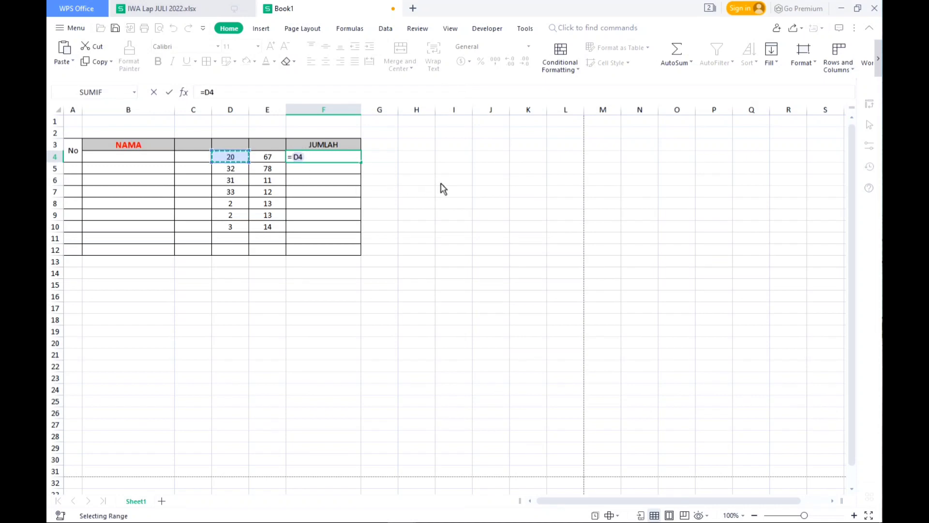
pyautogui.write('+')
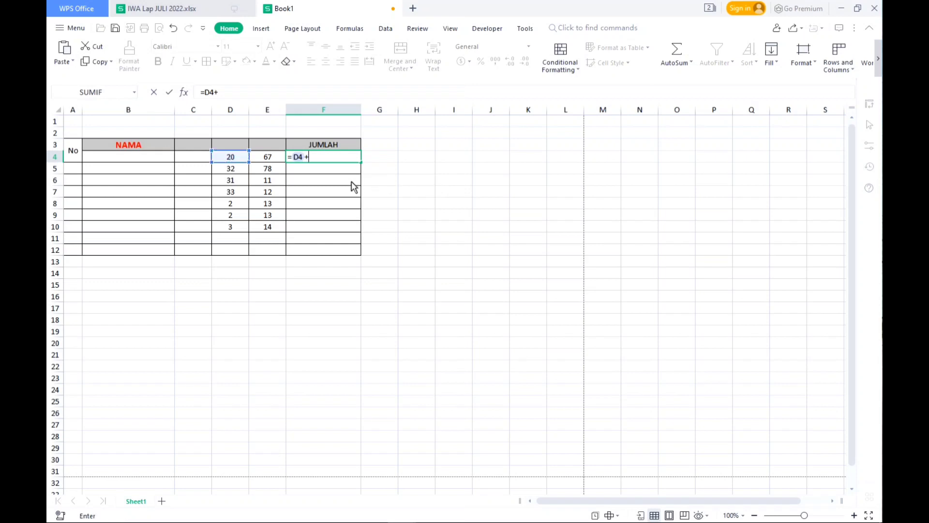
pyautogui.click(271, 157)
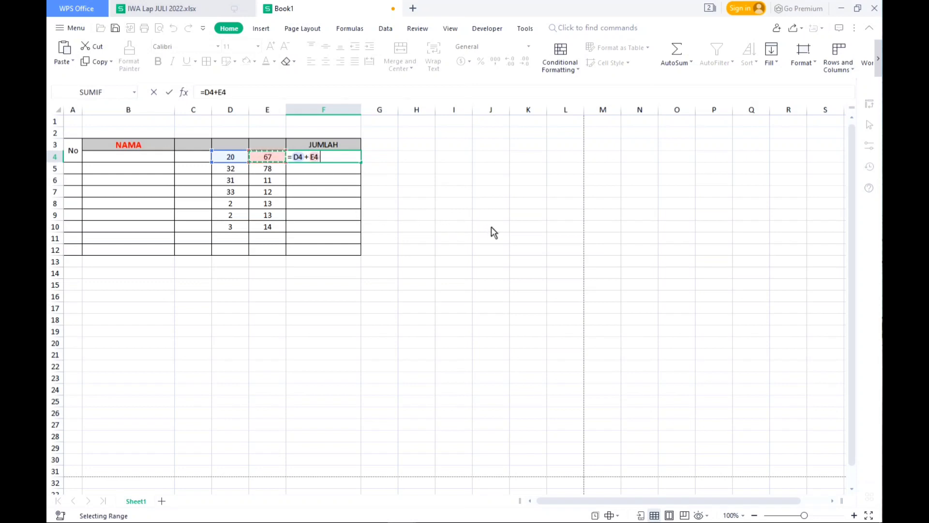
pyautogui.press('Return')
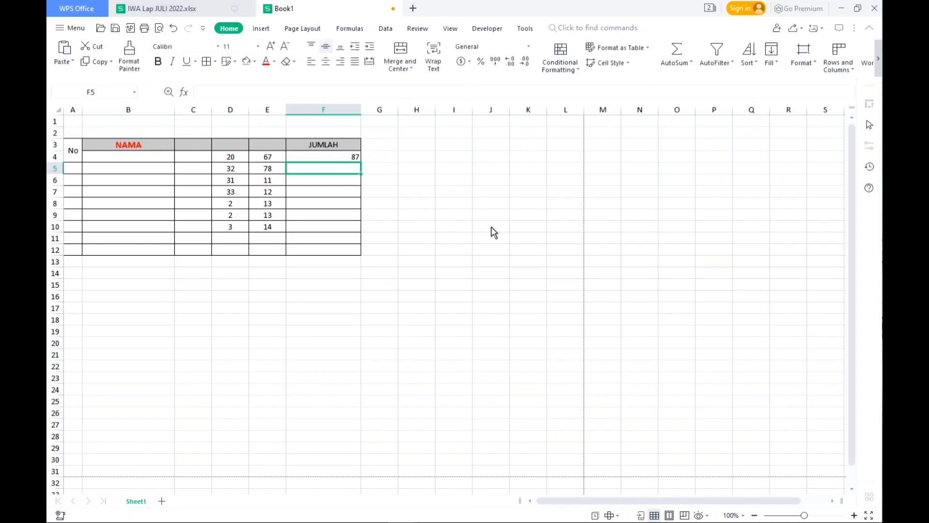
# Center the sum in cell F4 horizontally and fill its formula down to F10
pyautogui.click(353, 159)
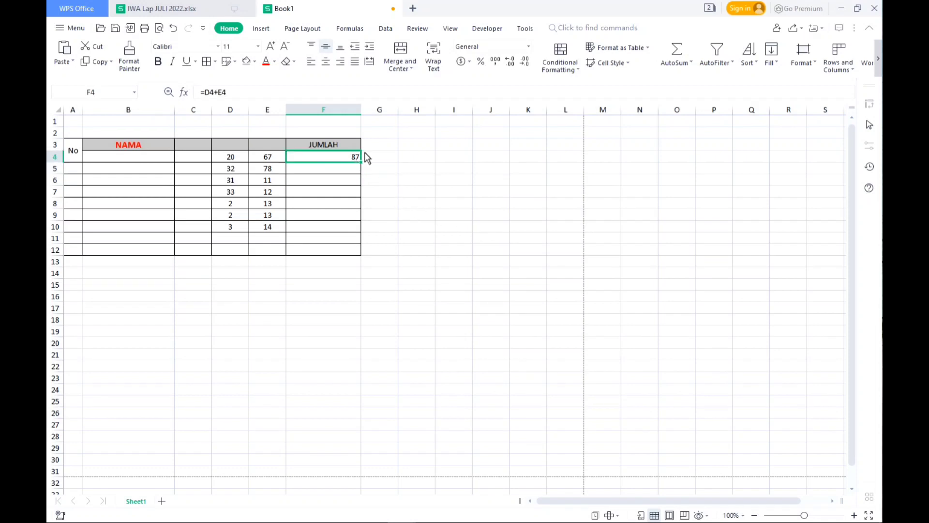
pyautogui.click(325, 66)
pyautogui.moveTo(362, 163); pyautogui.dragTo(362, 235)
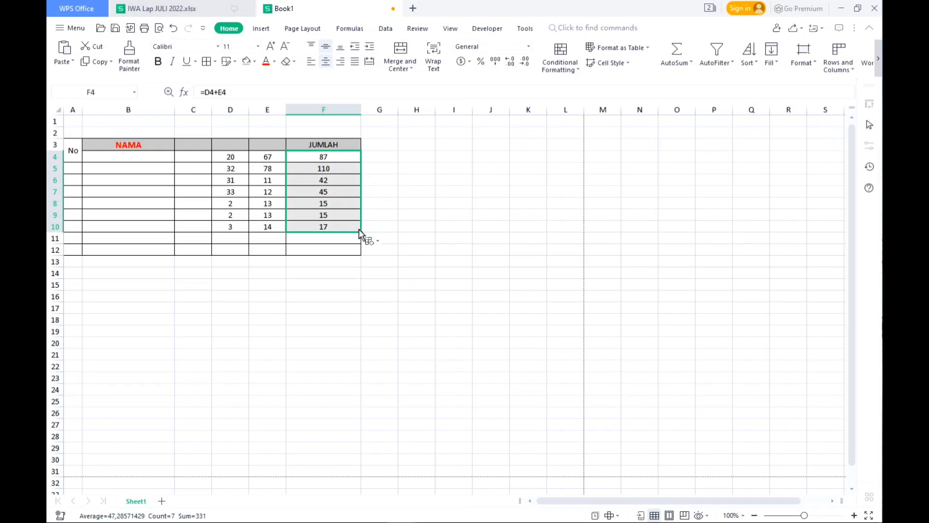
pyautogui.click(384, 186)
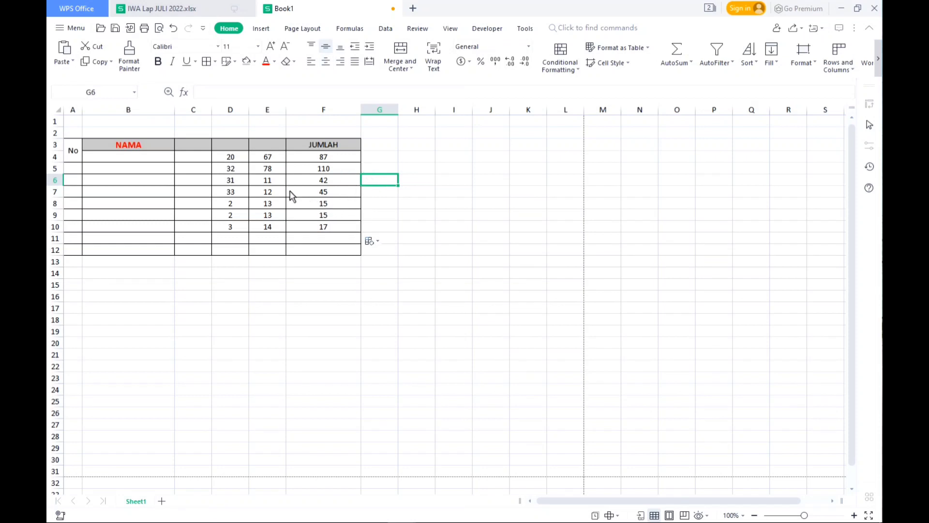
pyautogui.click(396, 208)
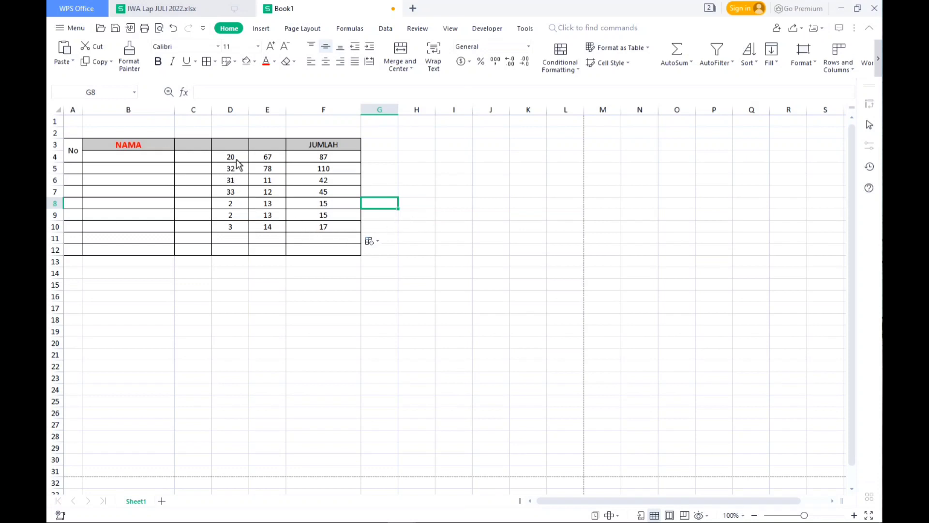
# Set the sheet's paper size to A4 210 x 297 mm
pyautogui.click(257, 138)
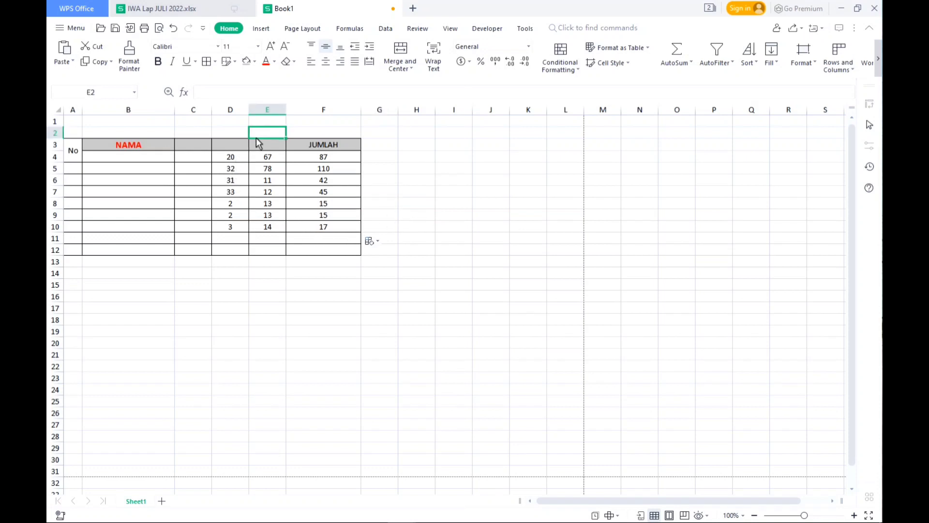
pyautogui.click(296, 31)
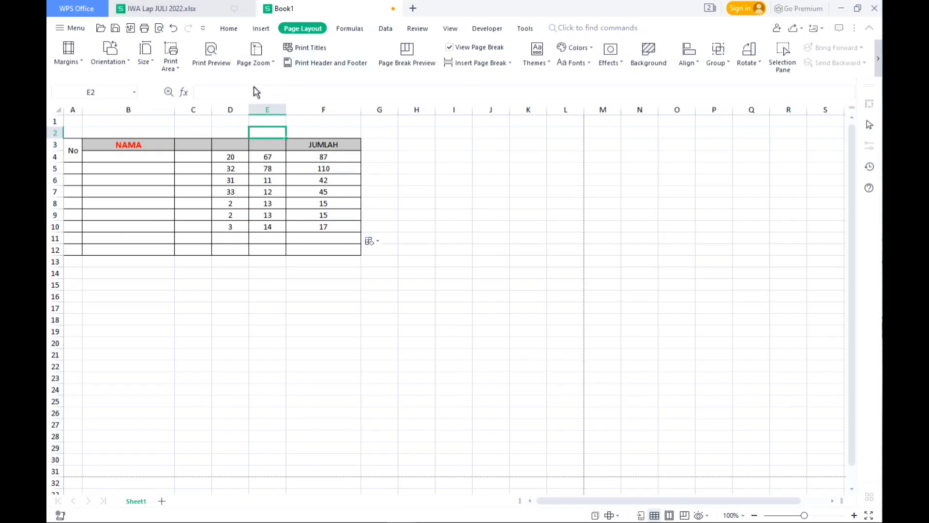
pyautogui.click(152, 63)
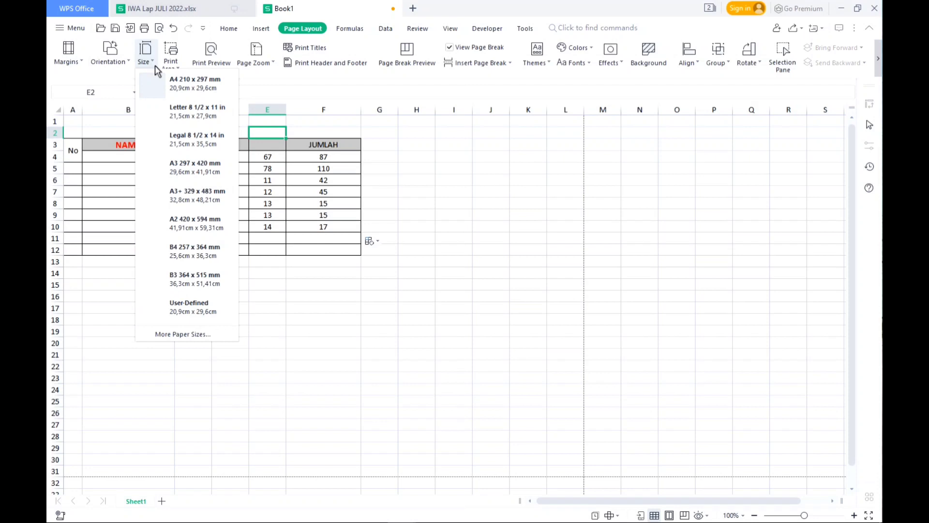
pyautogui.click(183, 86)
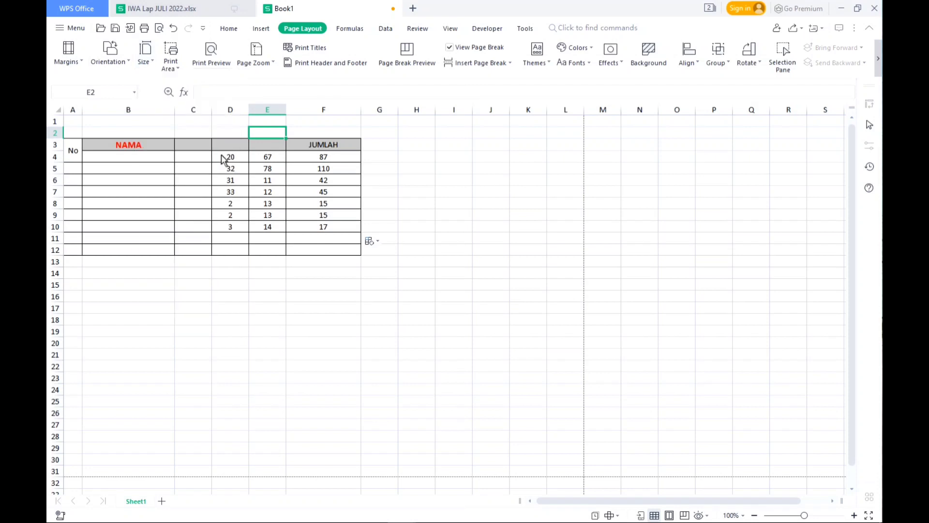
pyautogui.click(231, 182)
# Set the sheet's paper size to Legal 8 1/2 x 14 in
pyautogui.click(151, 62)
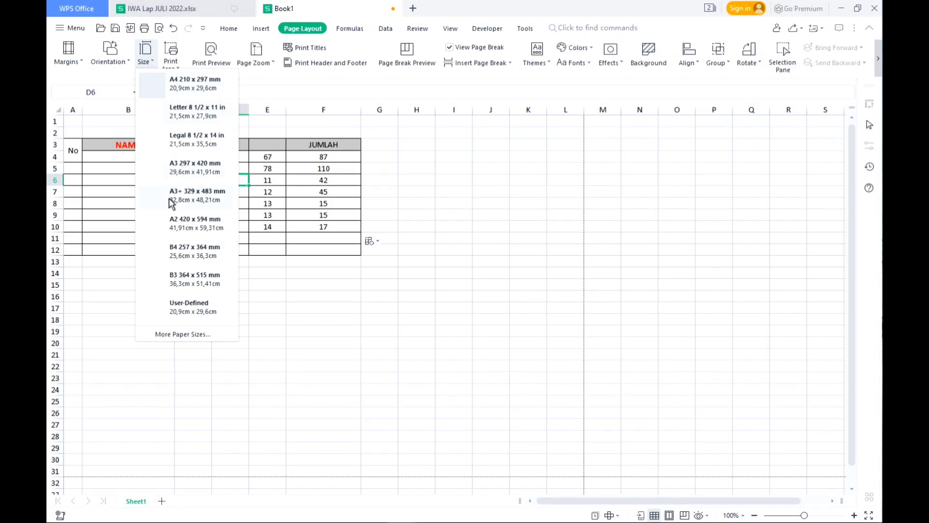
pyautogui.click(195, 141)
pyautogui.click(419, 285)
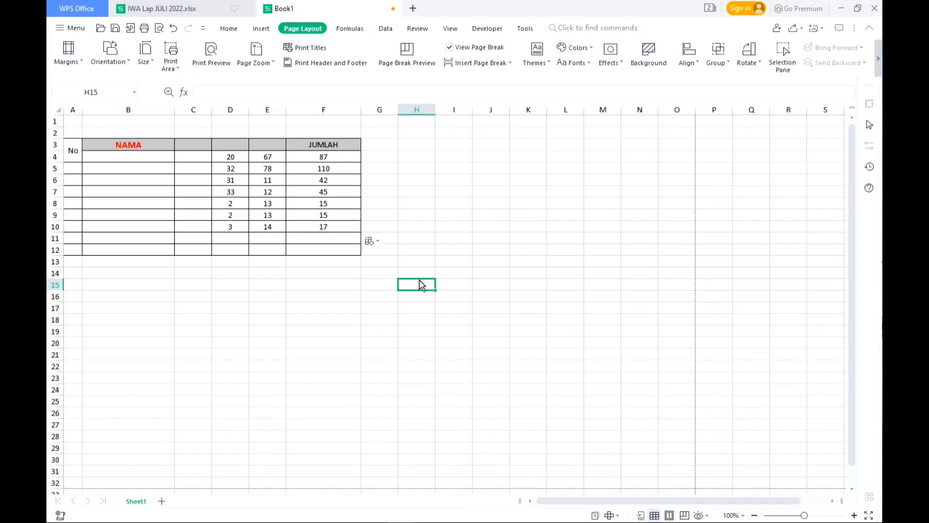
pyautogui.click(432, 239)
pyautogui.click(451, 231)
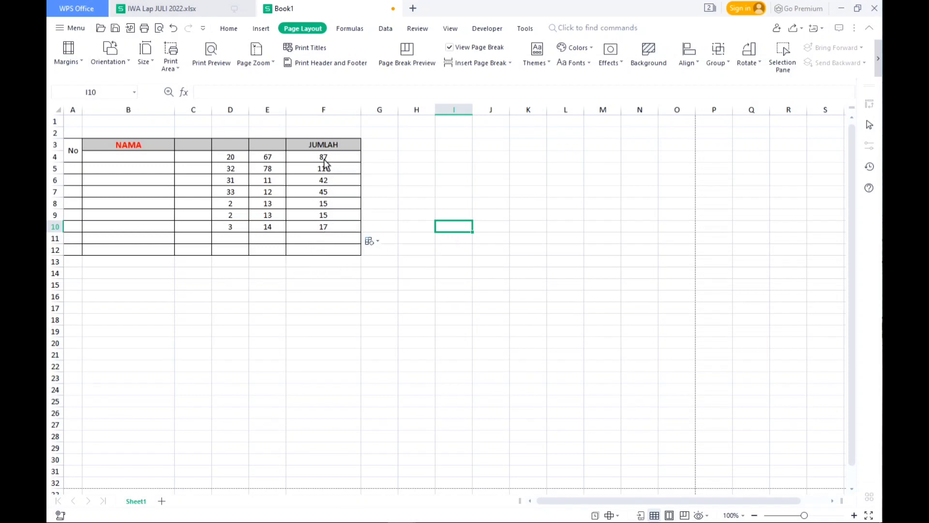
# Merge and center cells F11 and F12 below the JUMLAH column's sums
pyautogui.click(331, 241)
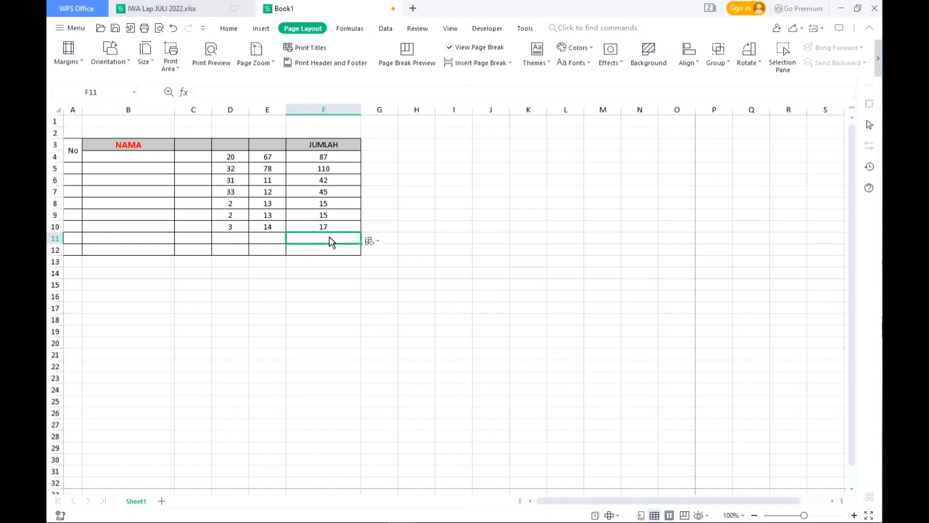
pyautogui.moveTo(331, 240); pyautogui.dragTo(333, 249)
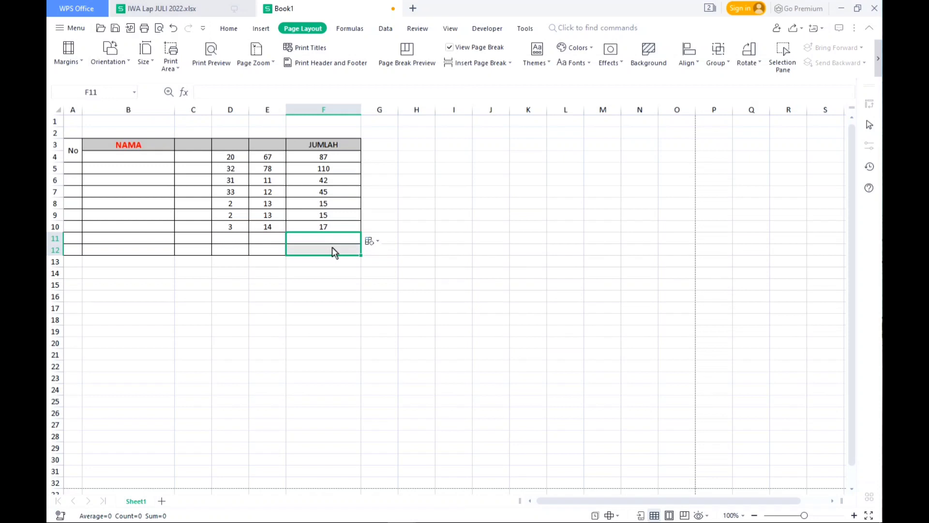
pyautogui.click(228, 33)
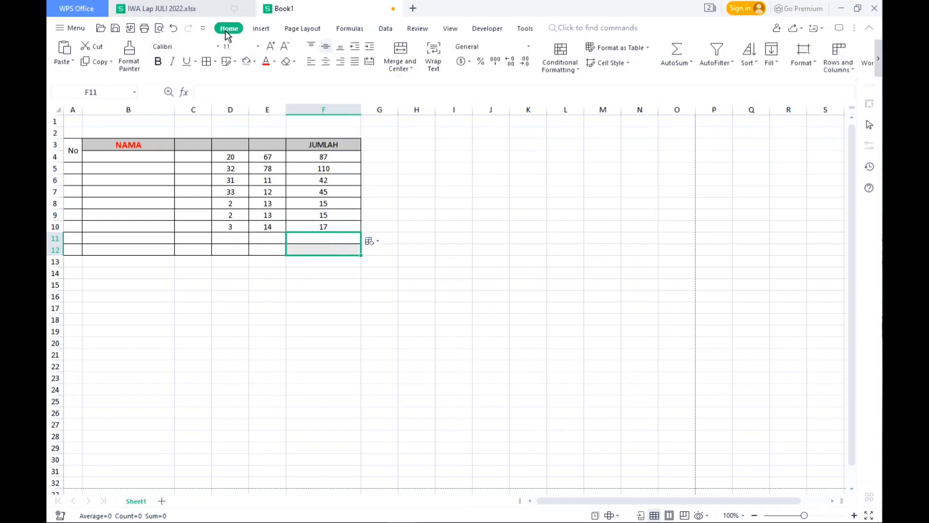
pyautogui.click(401, 54)
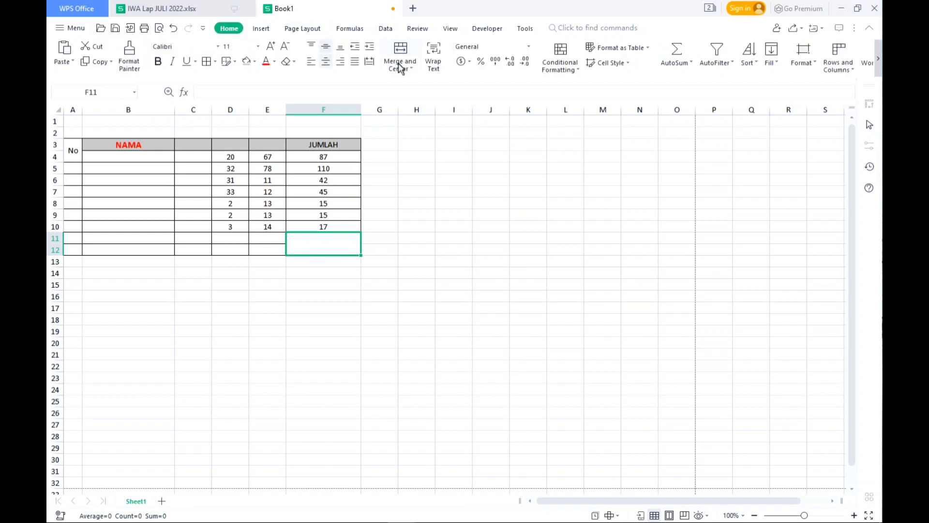
# Merge and center cells D11 to E12 and enter the label JUMLAH TOTAL in the merged cell
pyautogui.moveTo(229, 241); pyautogui.dragTo(266, 253)
pyautogui.click(404, 50)
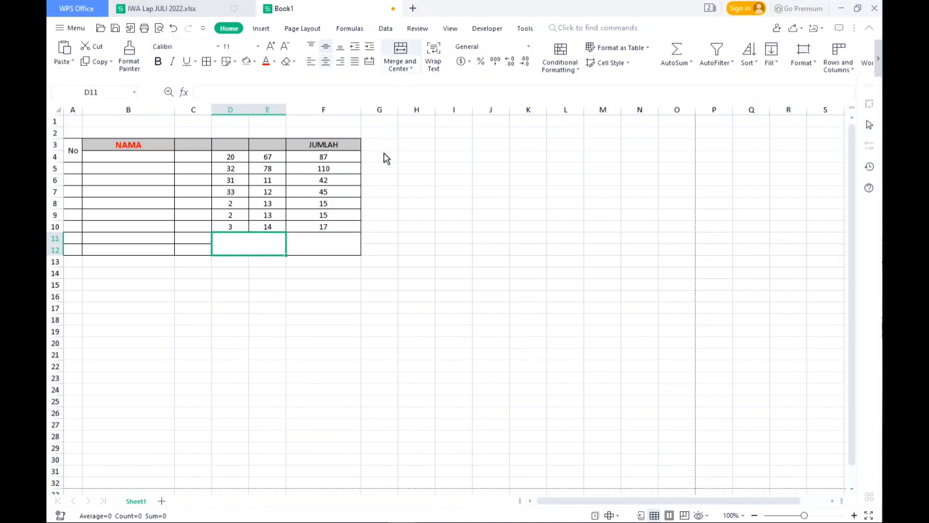
pyautogui.write('J')
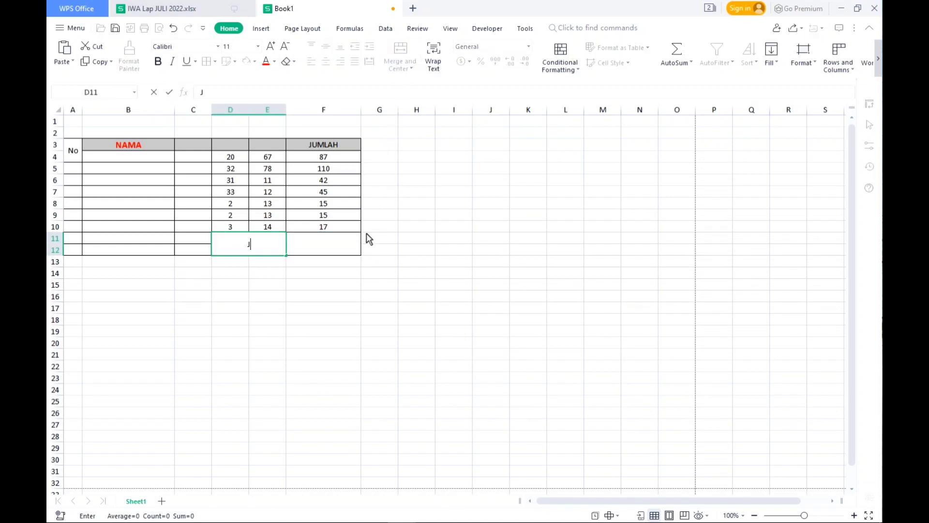
pyautogui.write('UMLAH TOTAL')
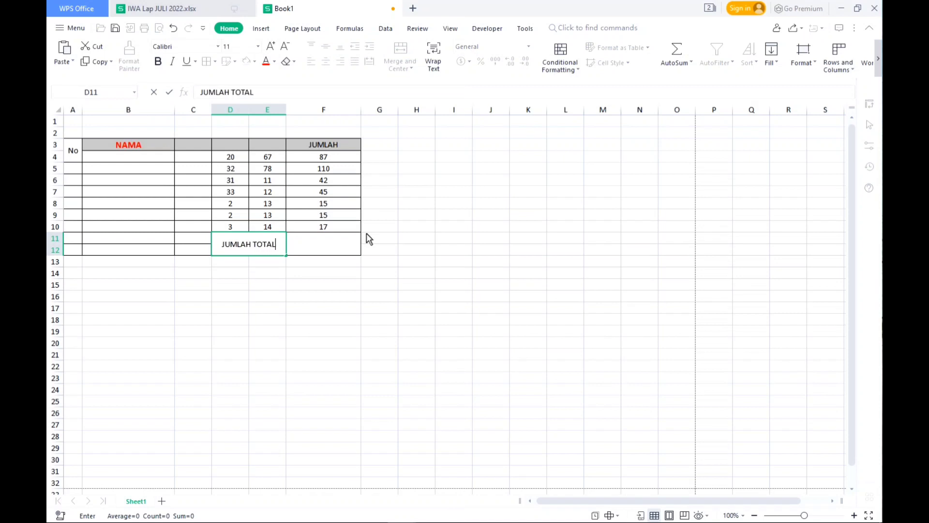
pyautogui.click(387, 264)
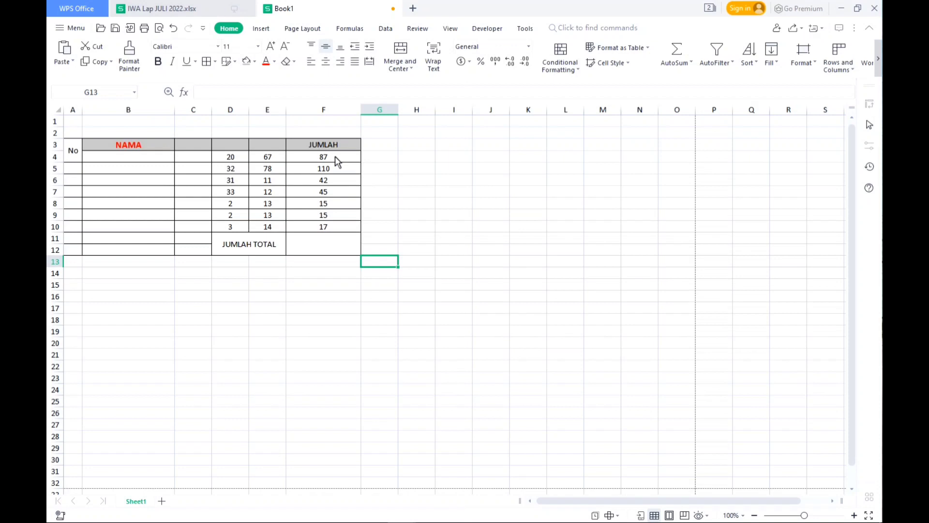
# Insert a SUM function over F4:F10 in the merged cell F11 beside the JUMLAH TOTAL label
pyautogui.click(330, 250)
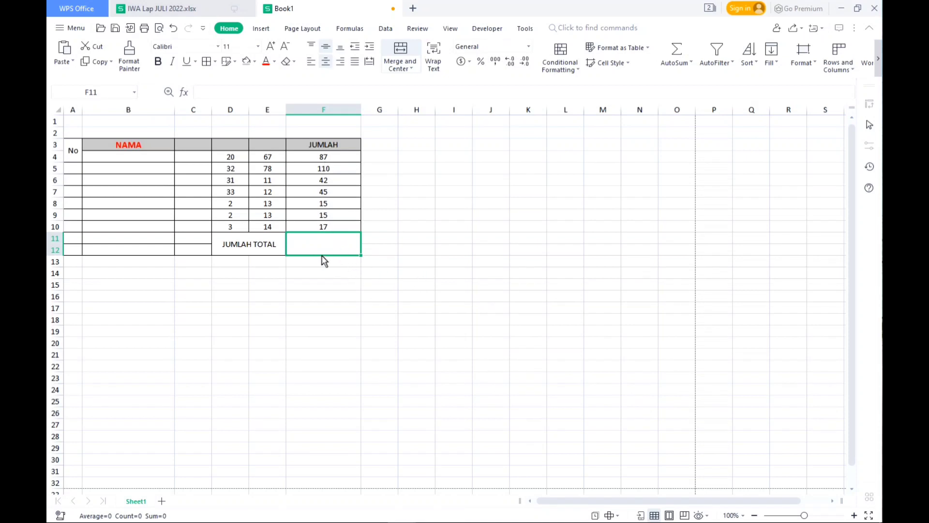
pyautogui.write('=')
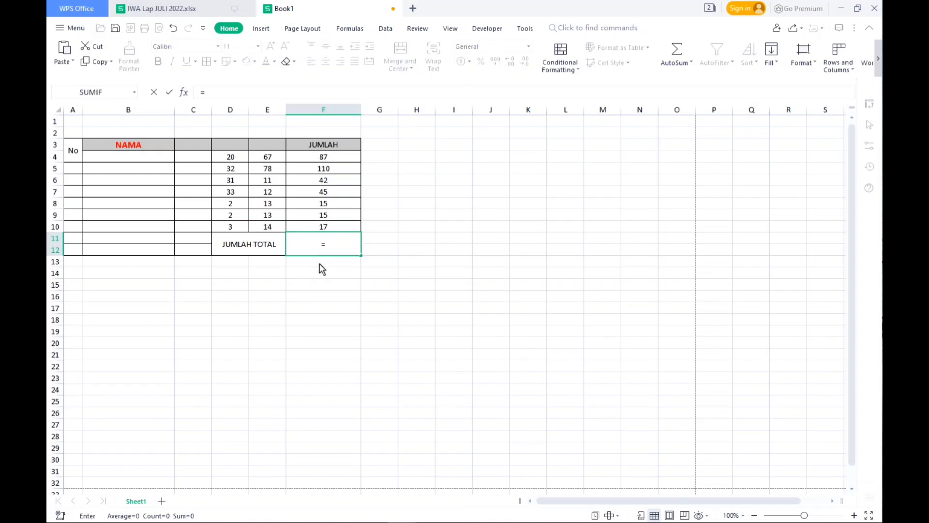
pyautogui.click(185, 93)
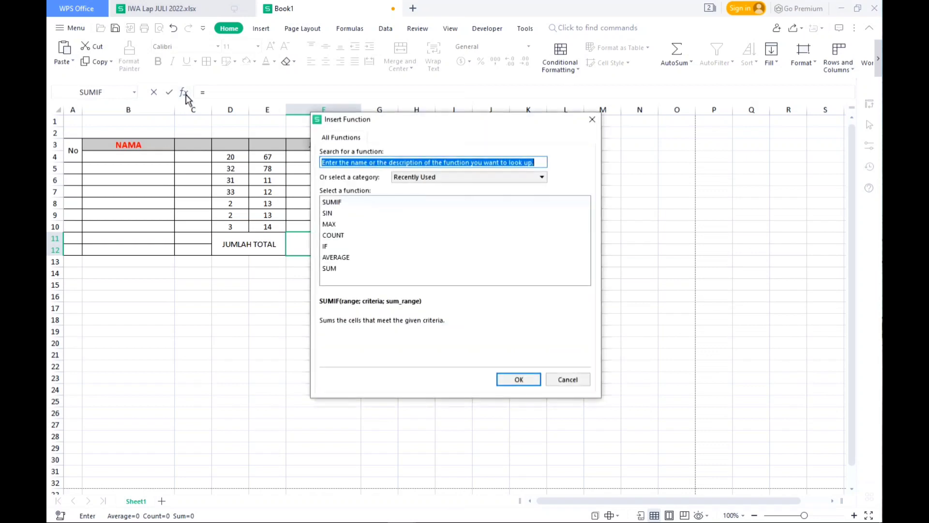
pyautogui.moveTo(398, 124); pyautogui.dragTo(545, 127)
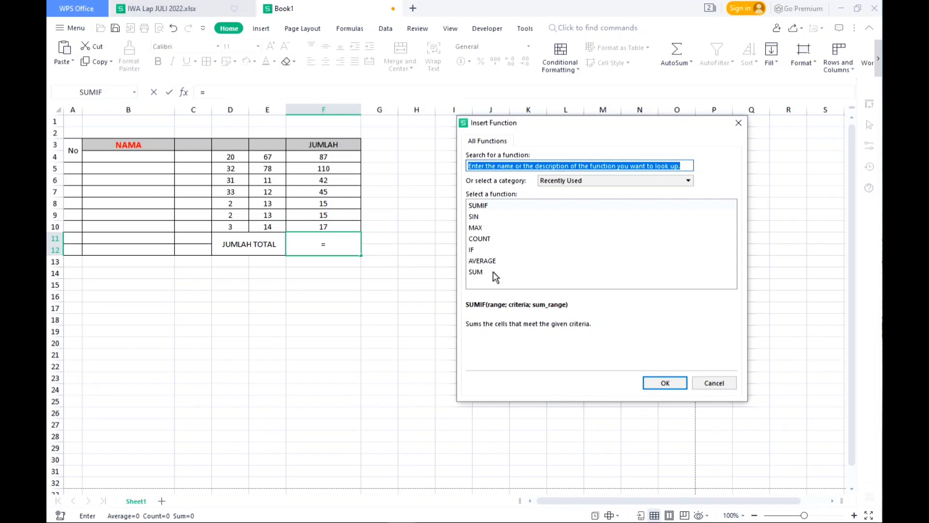
pyautogui.click(477, 274)
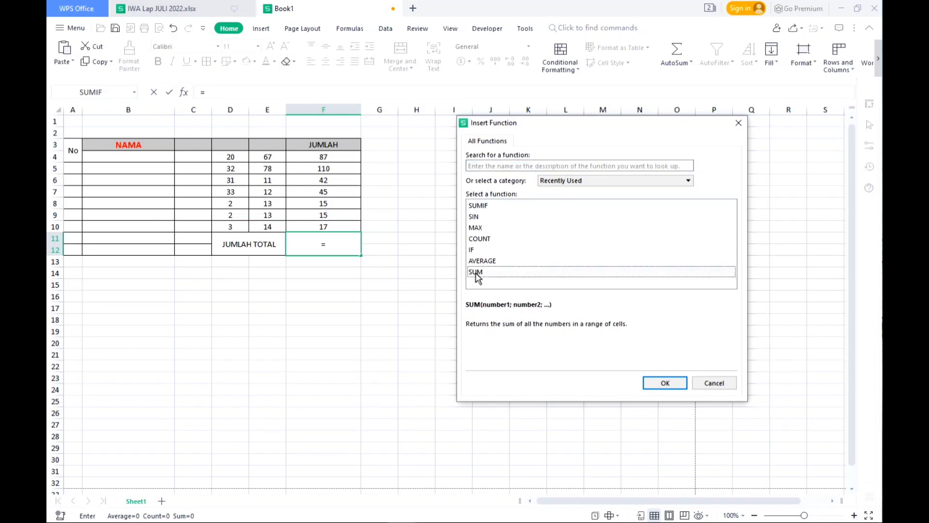
pyautogui.click(665, 384)
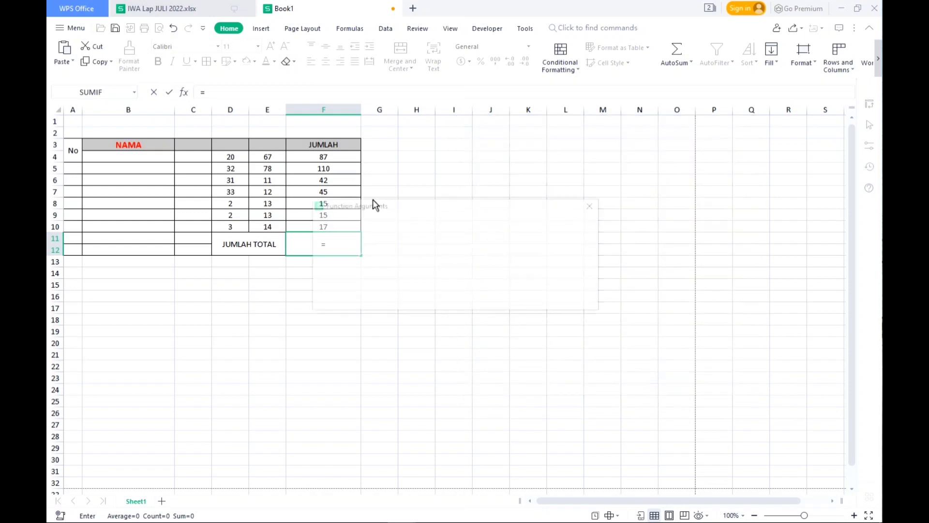
pyautogui.moveTo(413, 212); pyautogui.dragTo(540, 207)
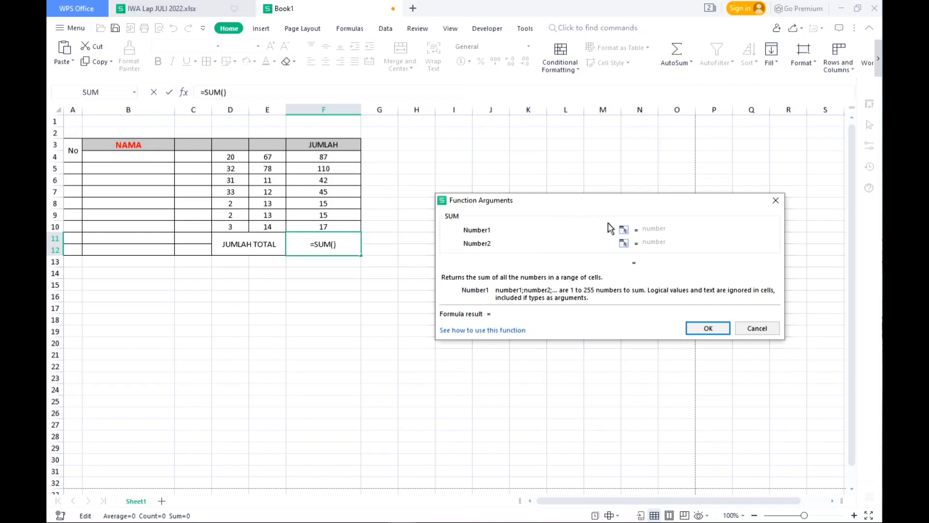
pyautogui.click(342, 161)
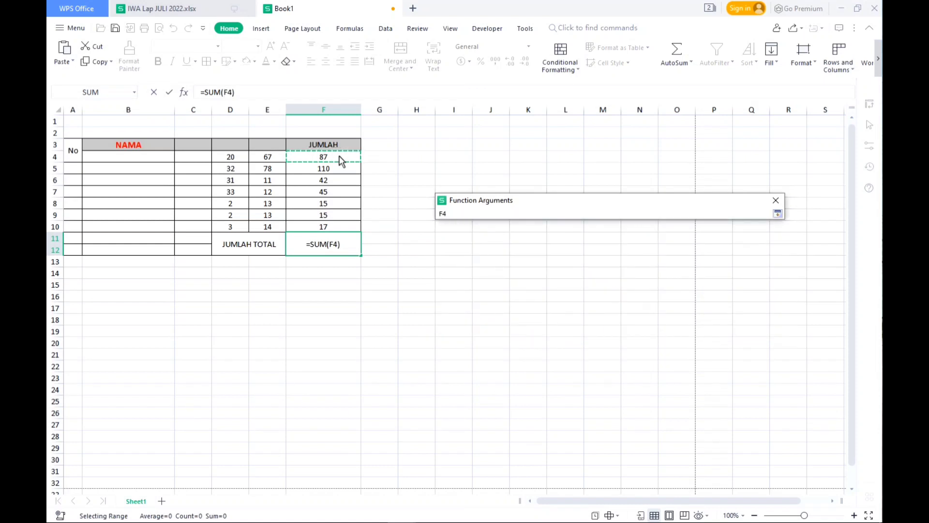
pyautogui.moveTo(342, 161); pyautogui.dragTo(347, 228)
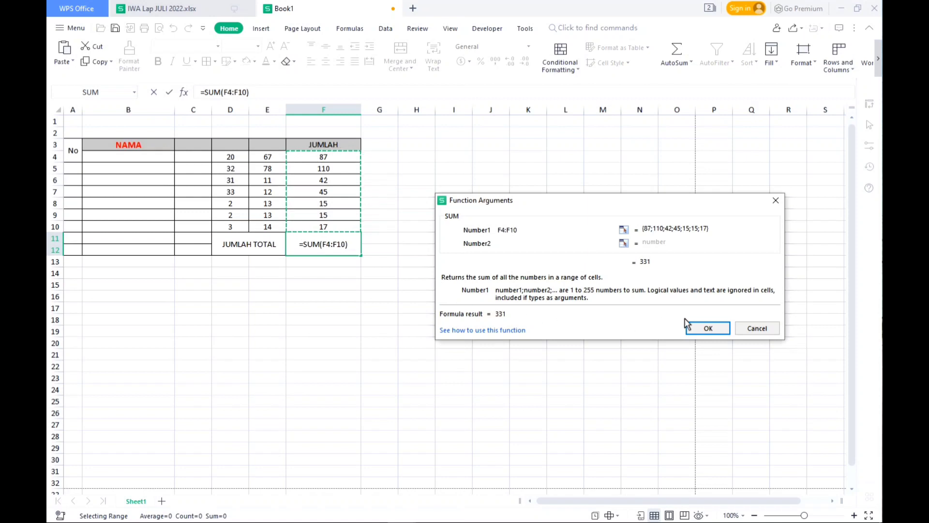
pyautogui.click(706, 328)
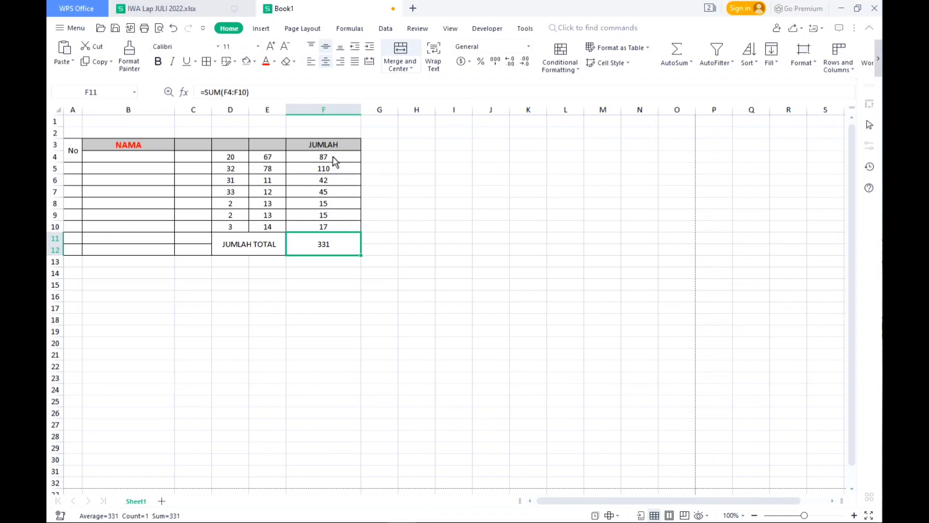
pyautogui.click(386, 214)
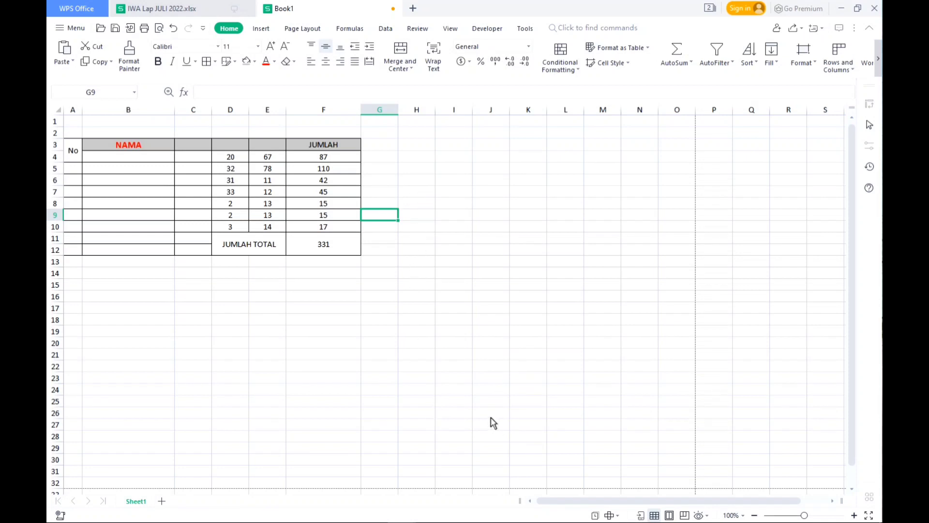
pyautogui.click(405, 427)
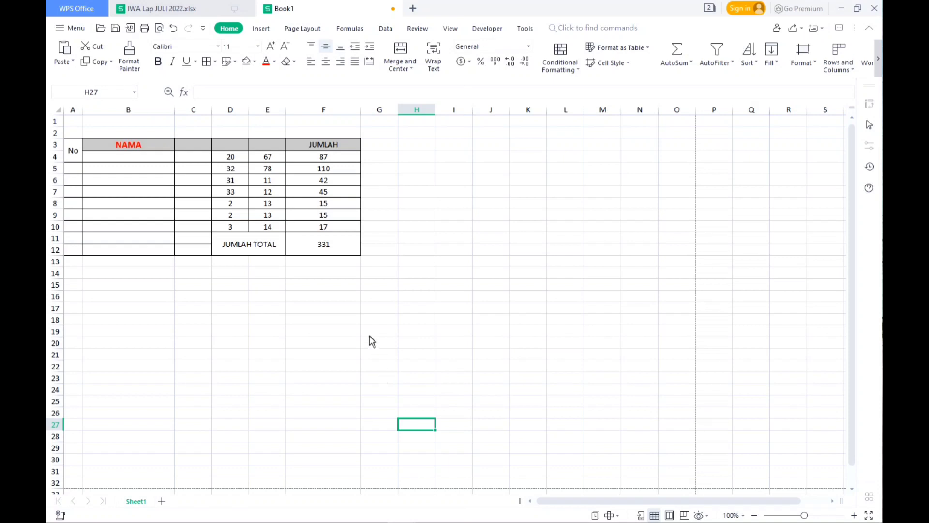
pyautogui.click(251, 291)
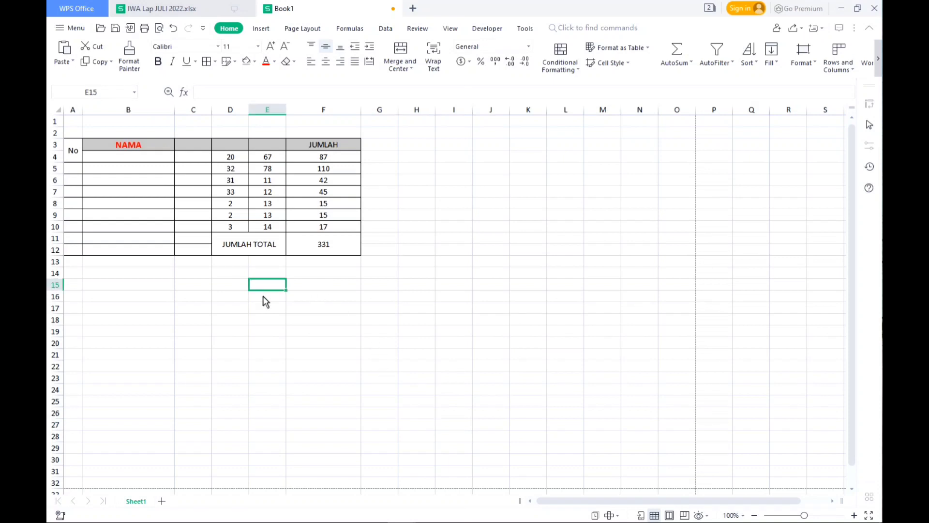
pyautogui.click(326, 305)
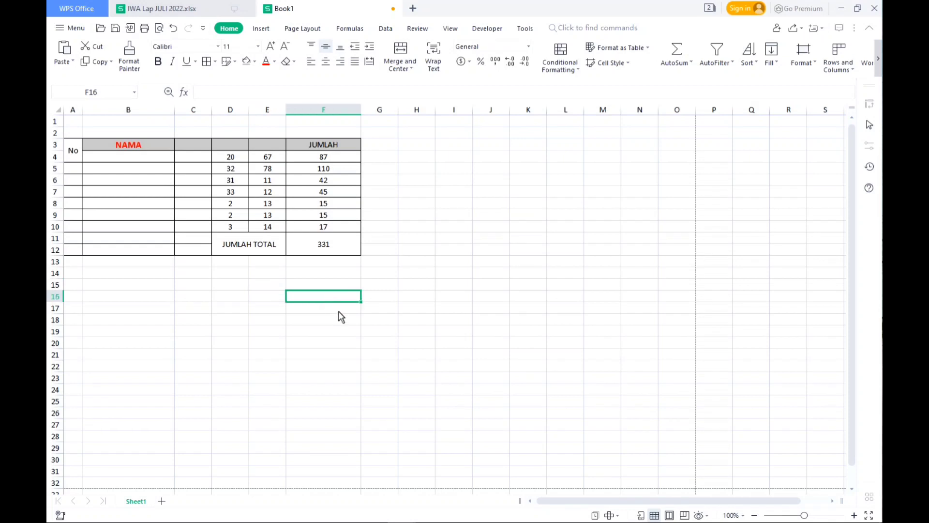
pyautogui.click(340, 315)
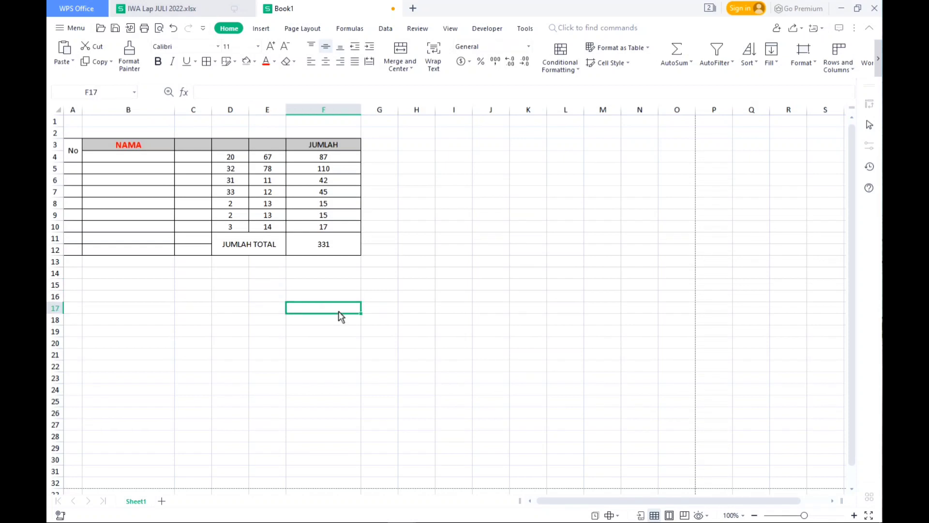